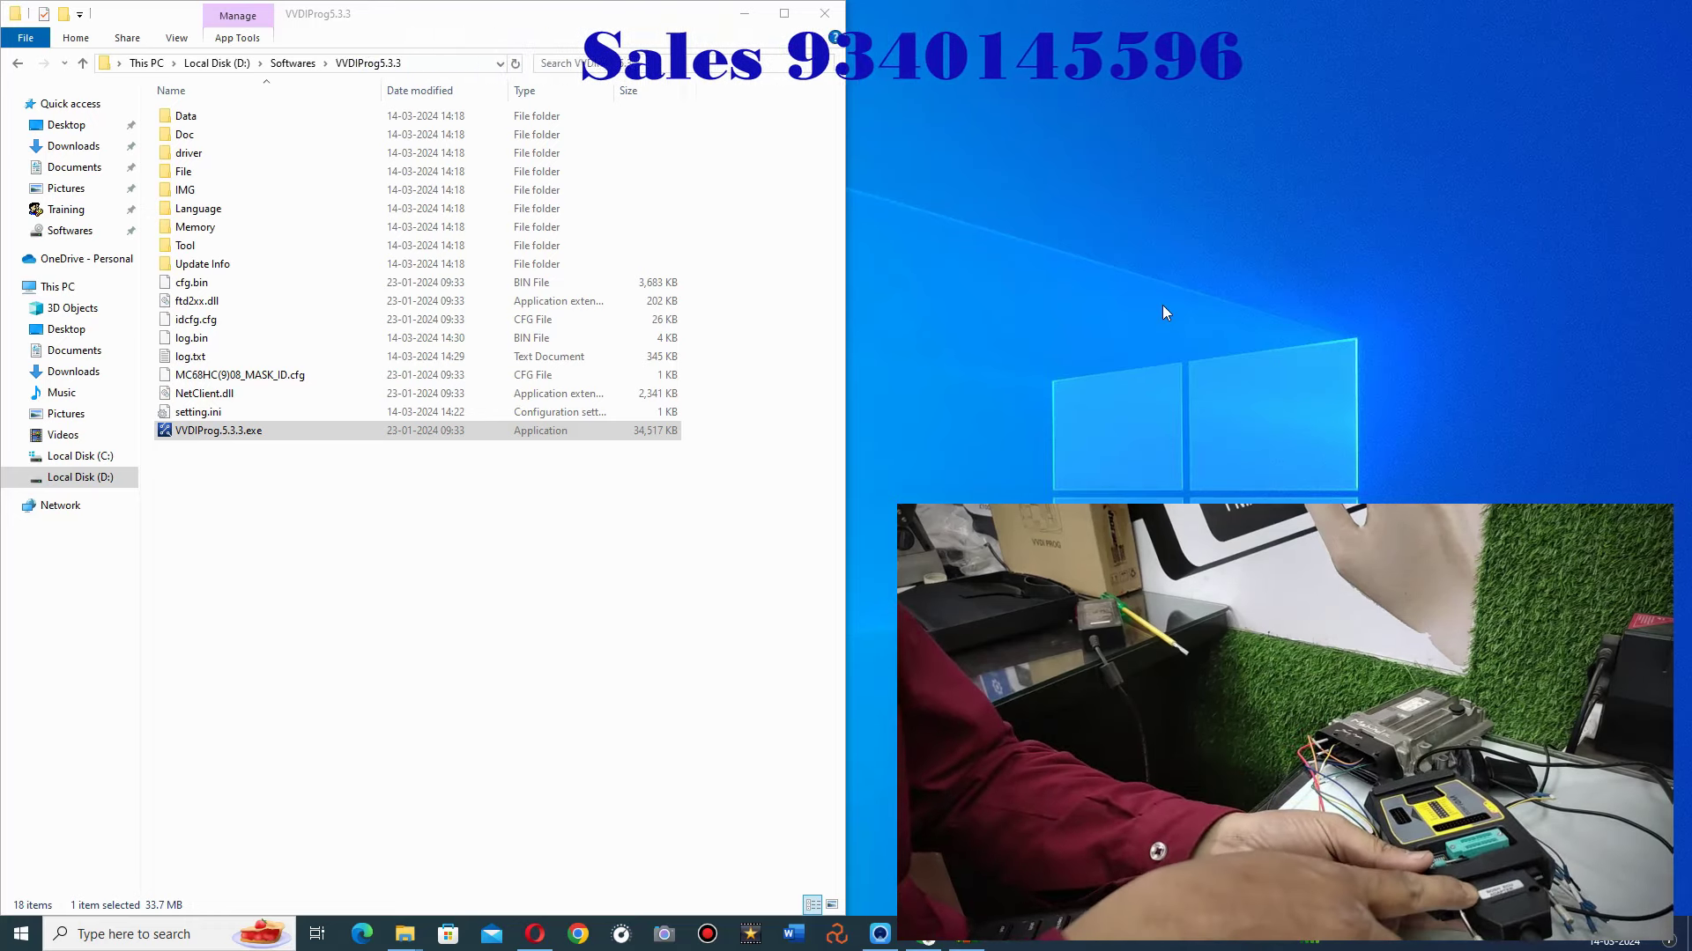
Step: Launch VVDIProg 5.3.3 and choose device type 10-BOSCH_ECU_ADAPTER with brand JMC
{"action": "double_click", "coordinate": [234, 432]}
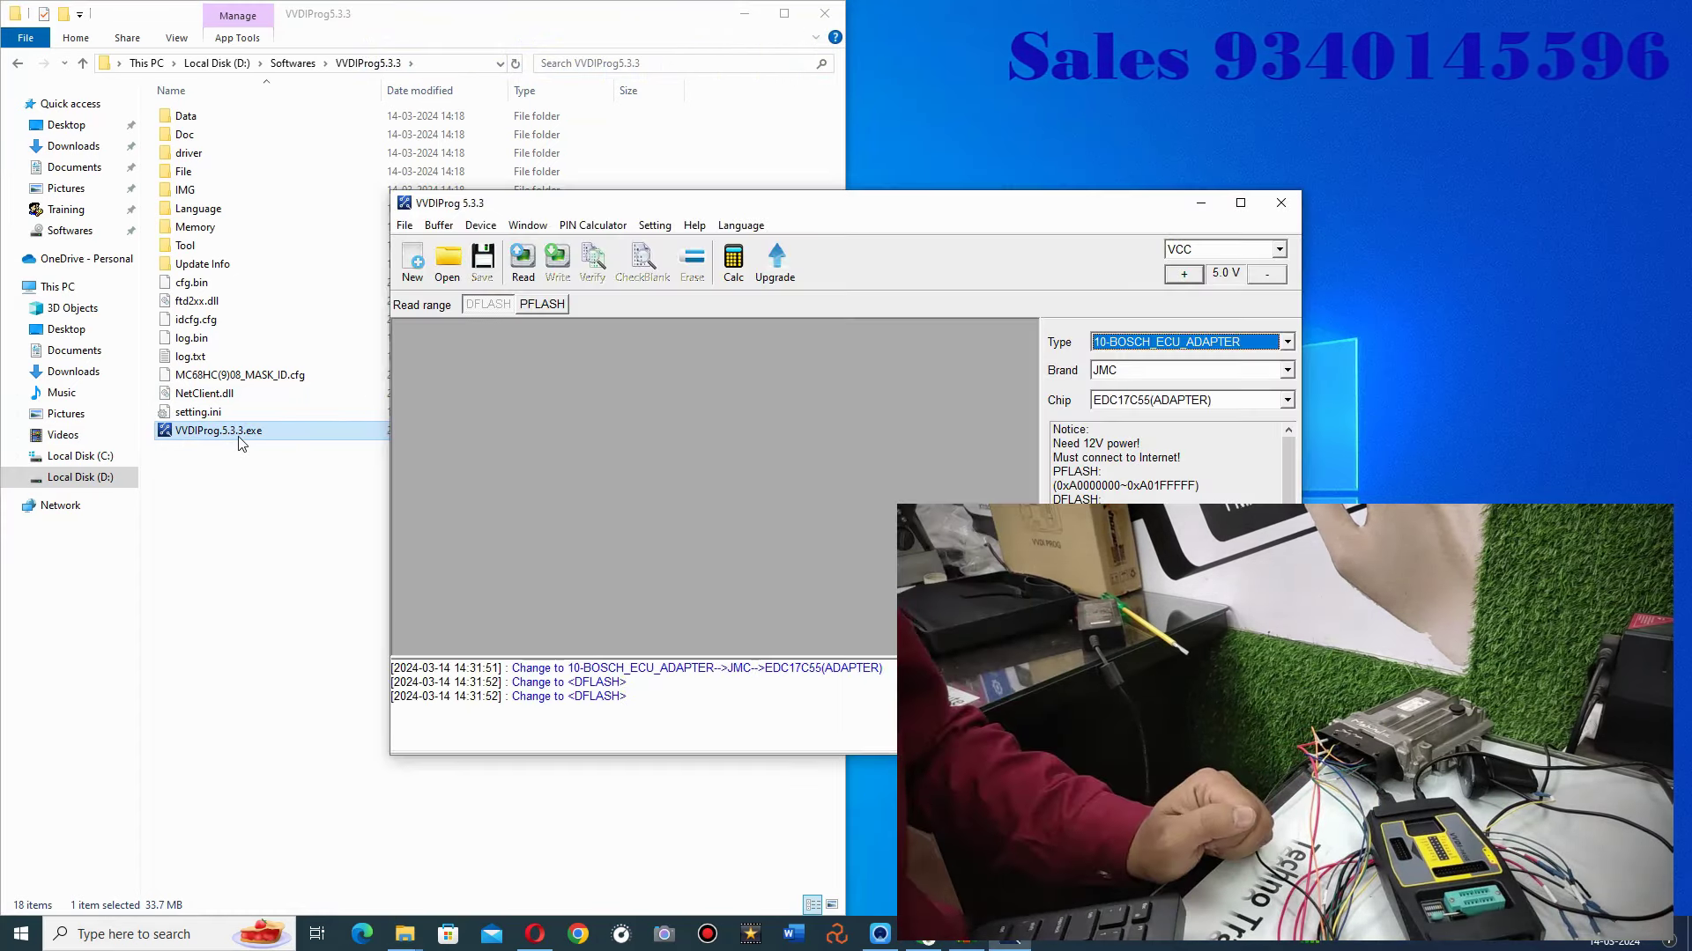
{"action": "left_click_drag", "start_coordinate": [970, 210], "coordinate": [646, 60]}
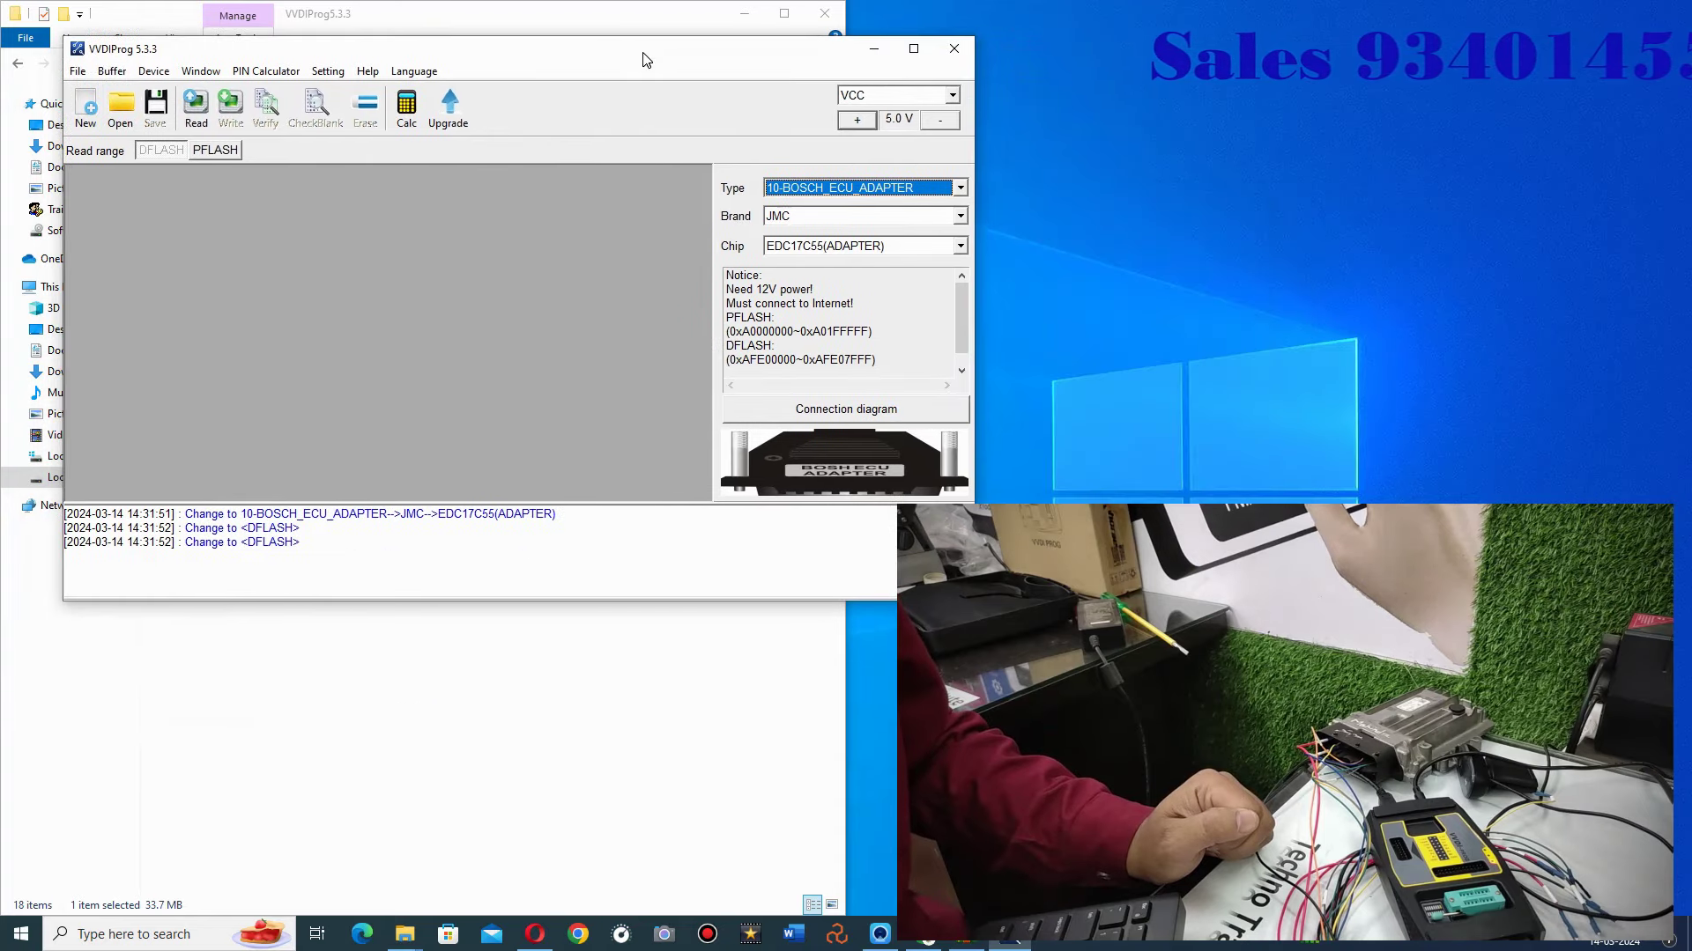
{"action": "left_click", "coordinate": [809, 191]}
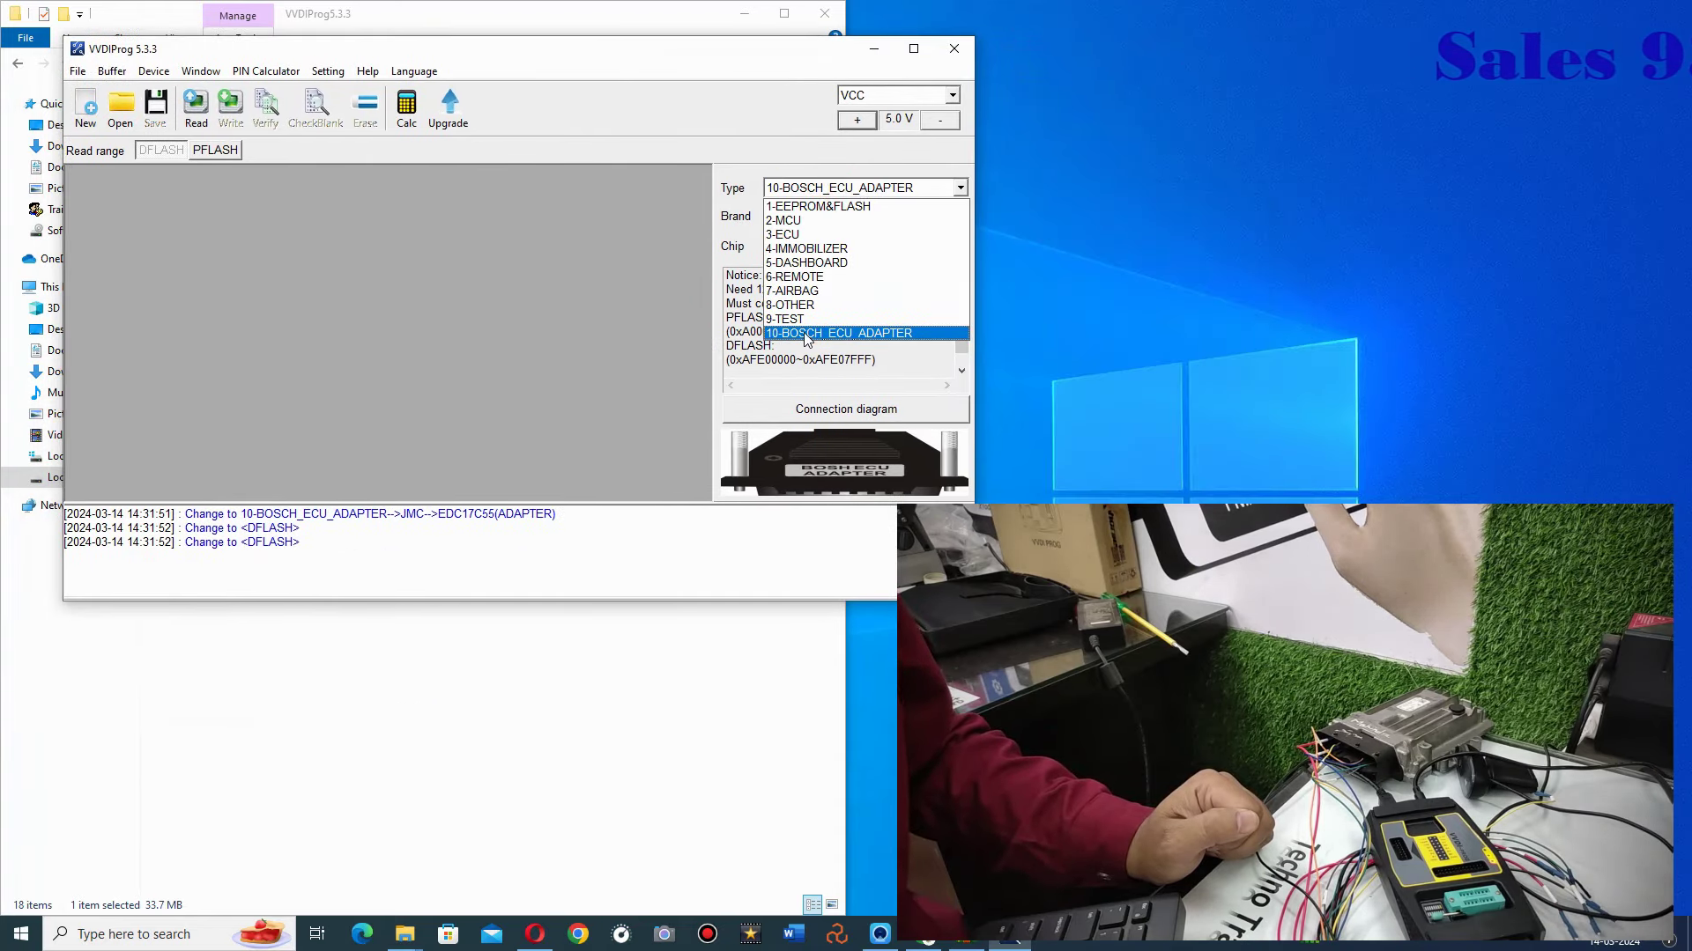
{"action": "left_click", "coordinate": [815, 333]}
{"action": "left_click", "coordinate": [784, 220]}
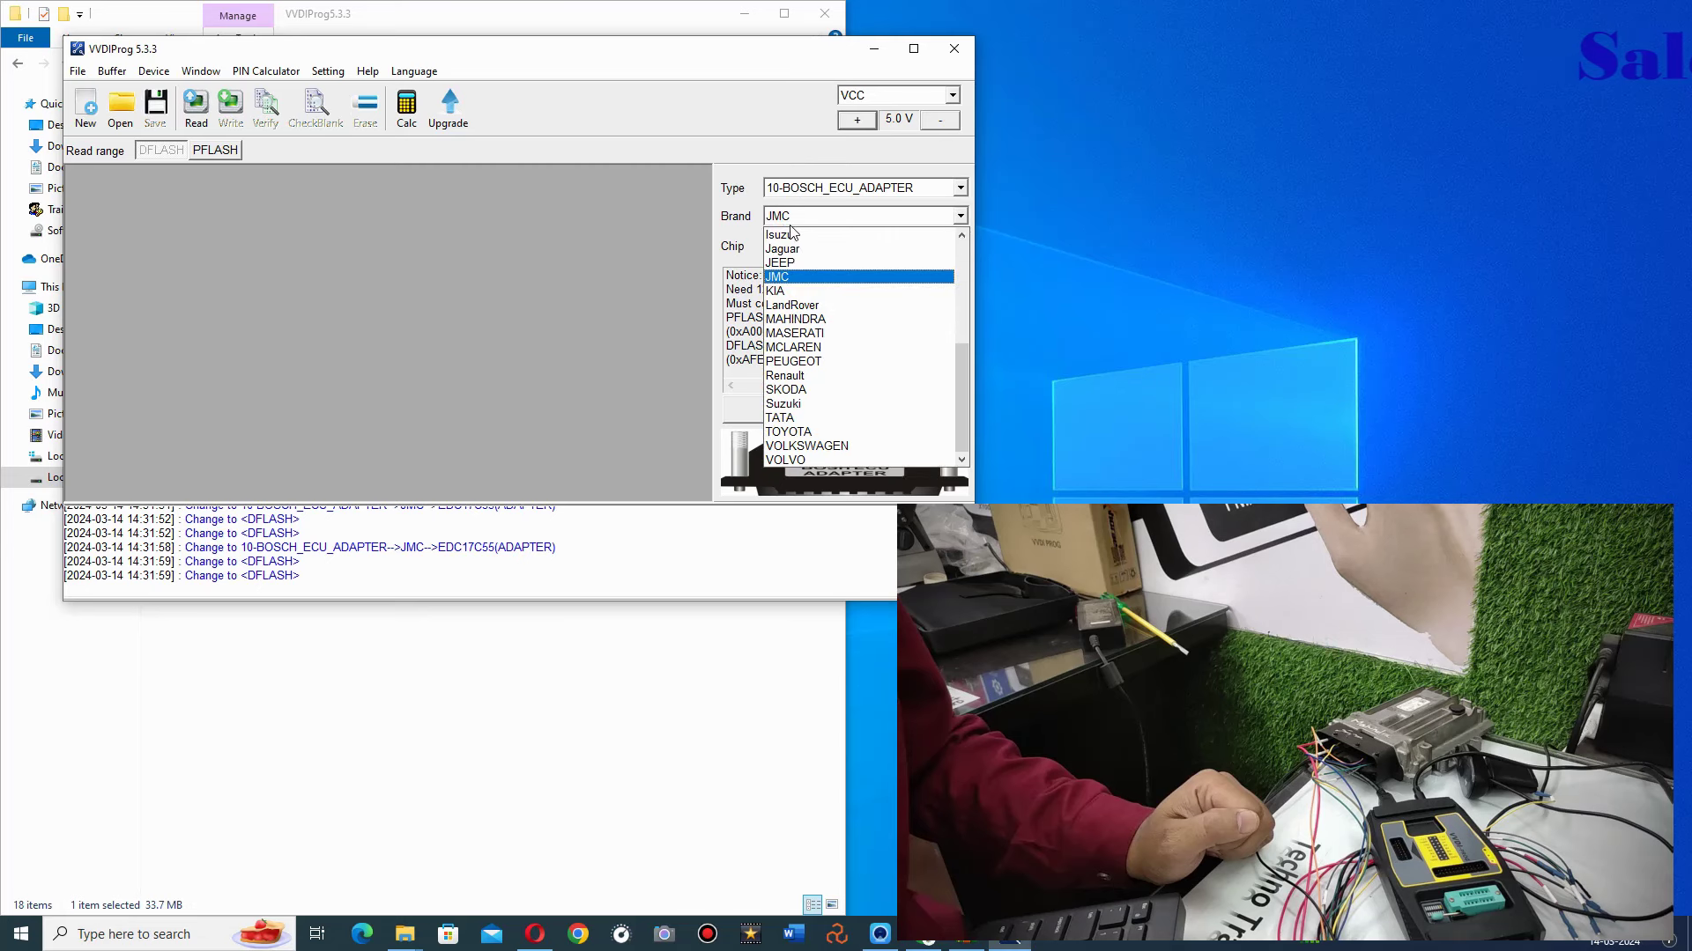
{"action": "left_click", "coordinate": [779, 278]}
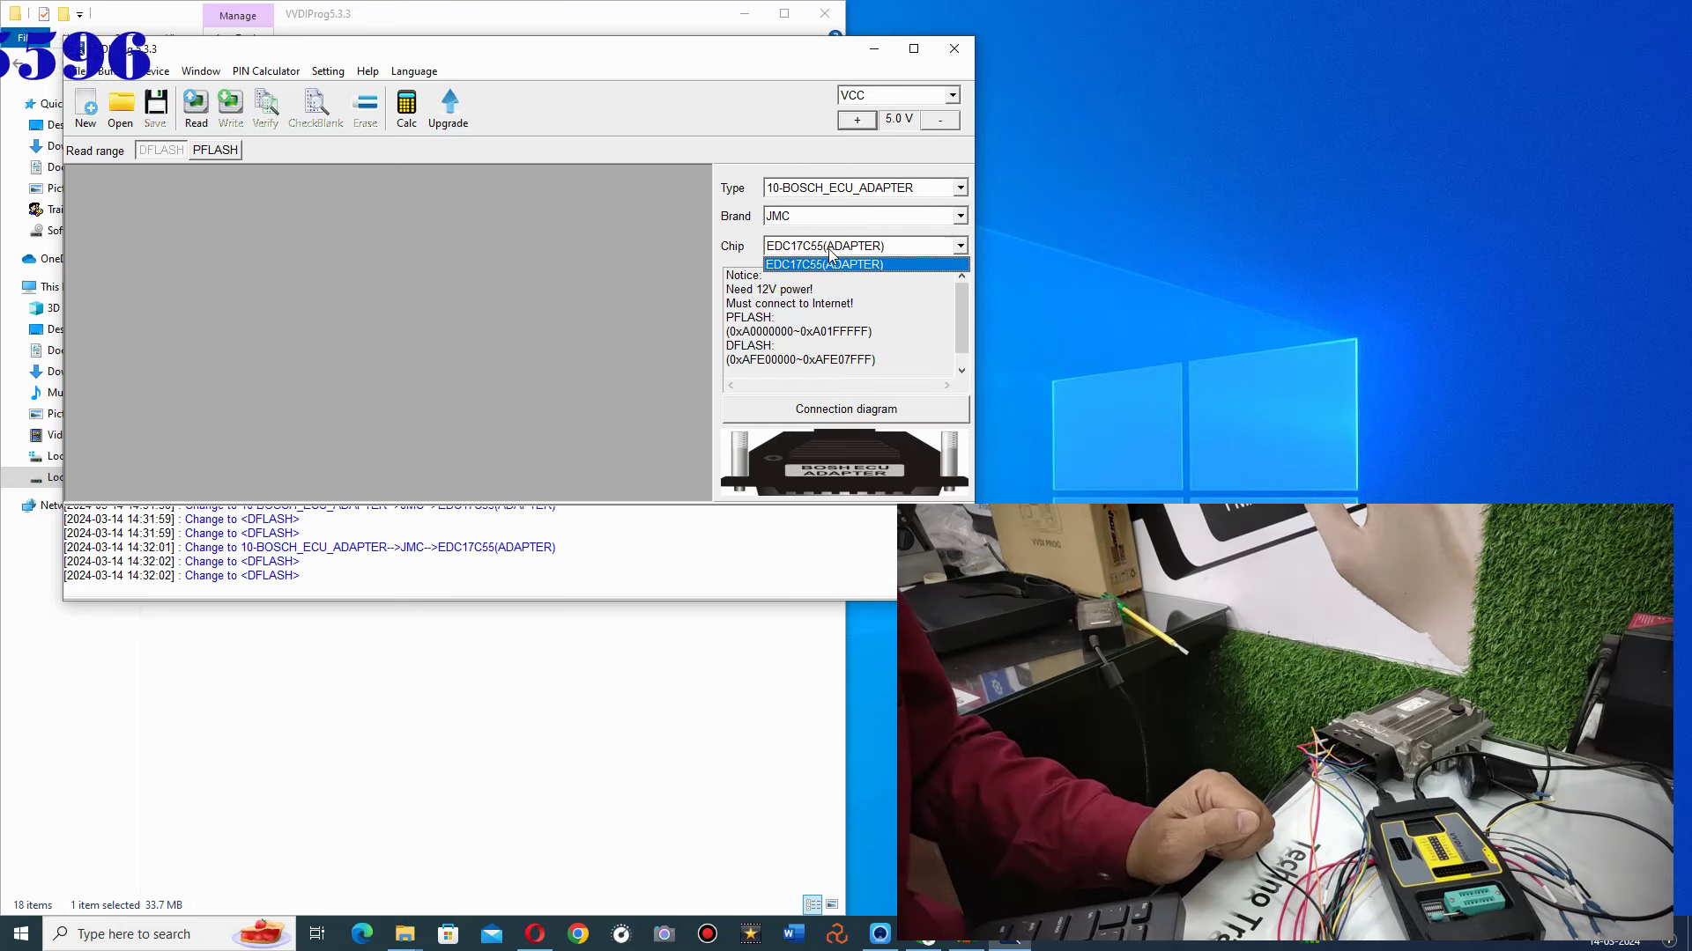
Step: Confirm EDC17C55(ADAPTER) as the chip for JMC
{"action": "left_click", "coordinate": [830, 220]}
{"action": "left_click", "coordinate": [814, 251]}
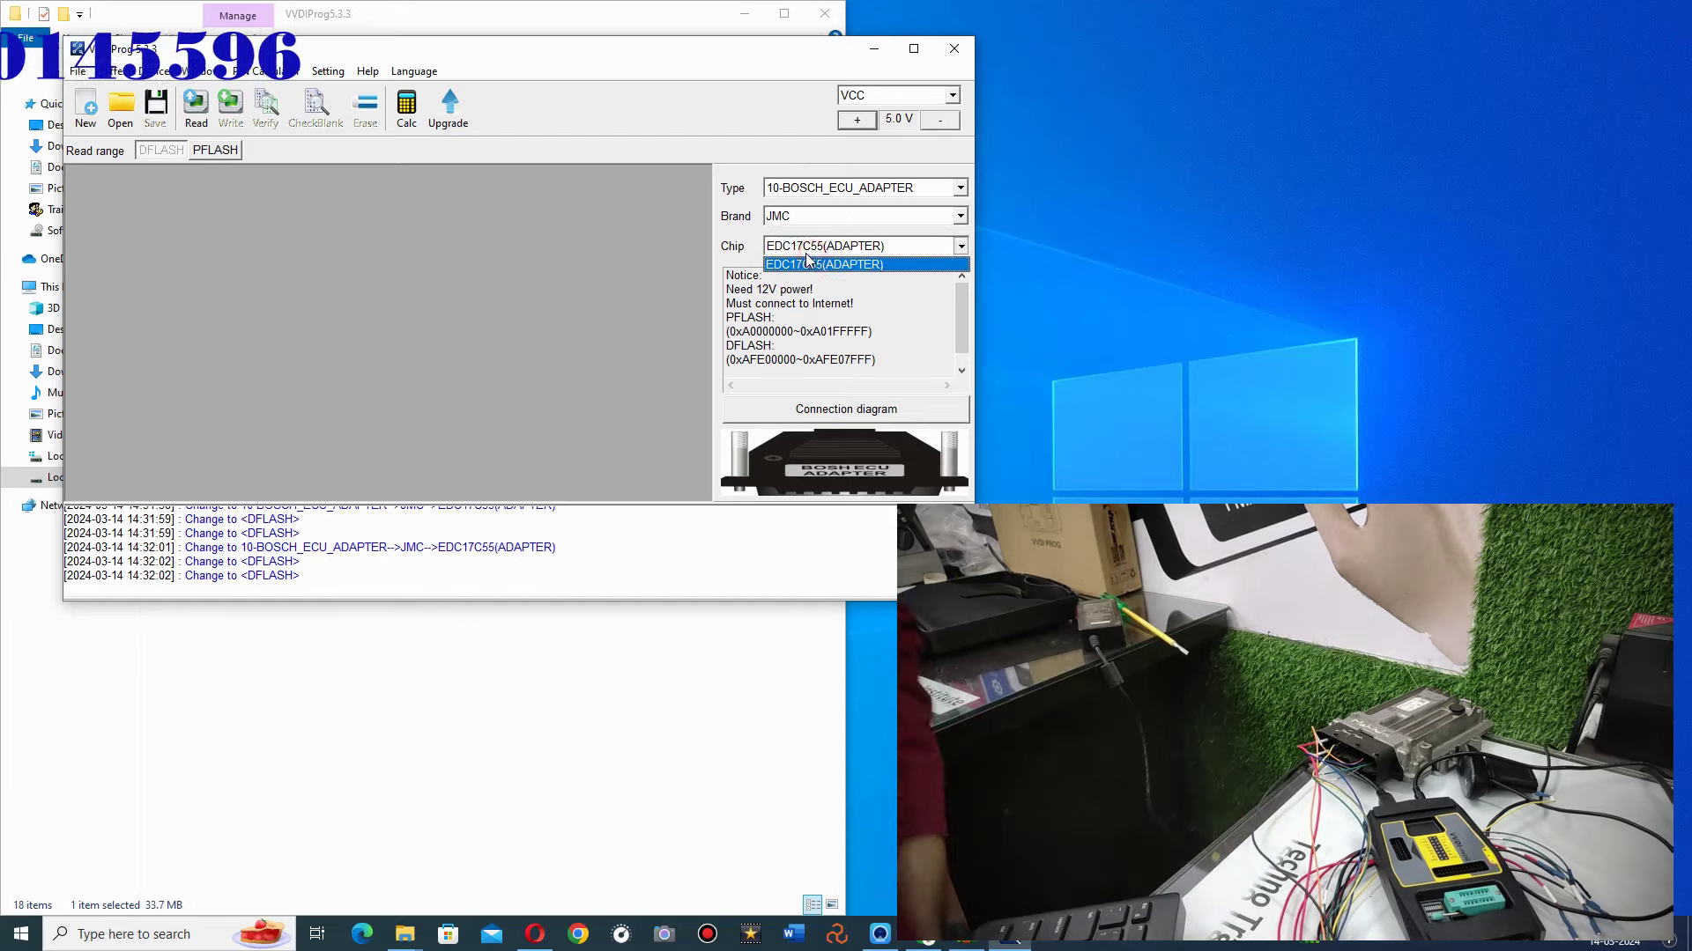
{"action": "left_click", "coordinate": [816, 249]}
{"action": "left_click", "coordinate": [826, 247]}
{"action": "left_click", "coordinate": [826, 219]}
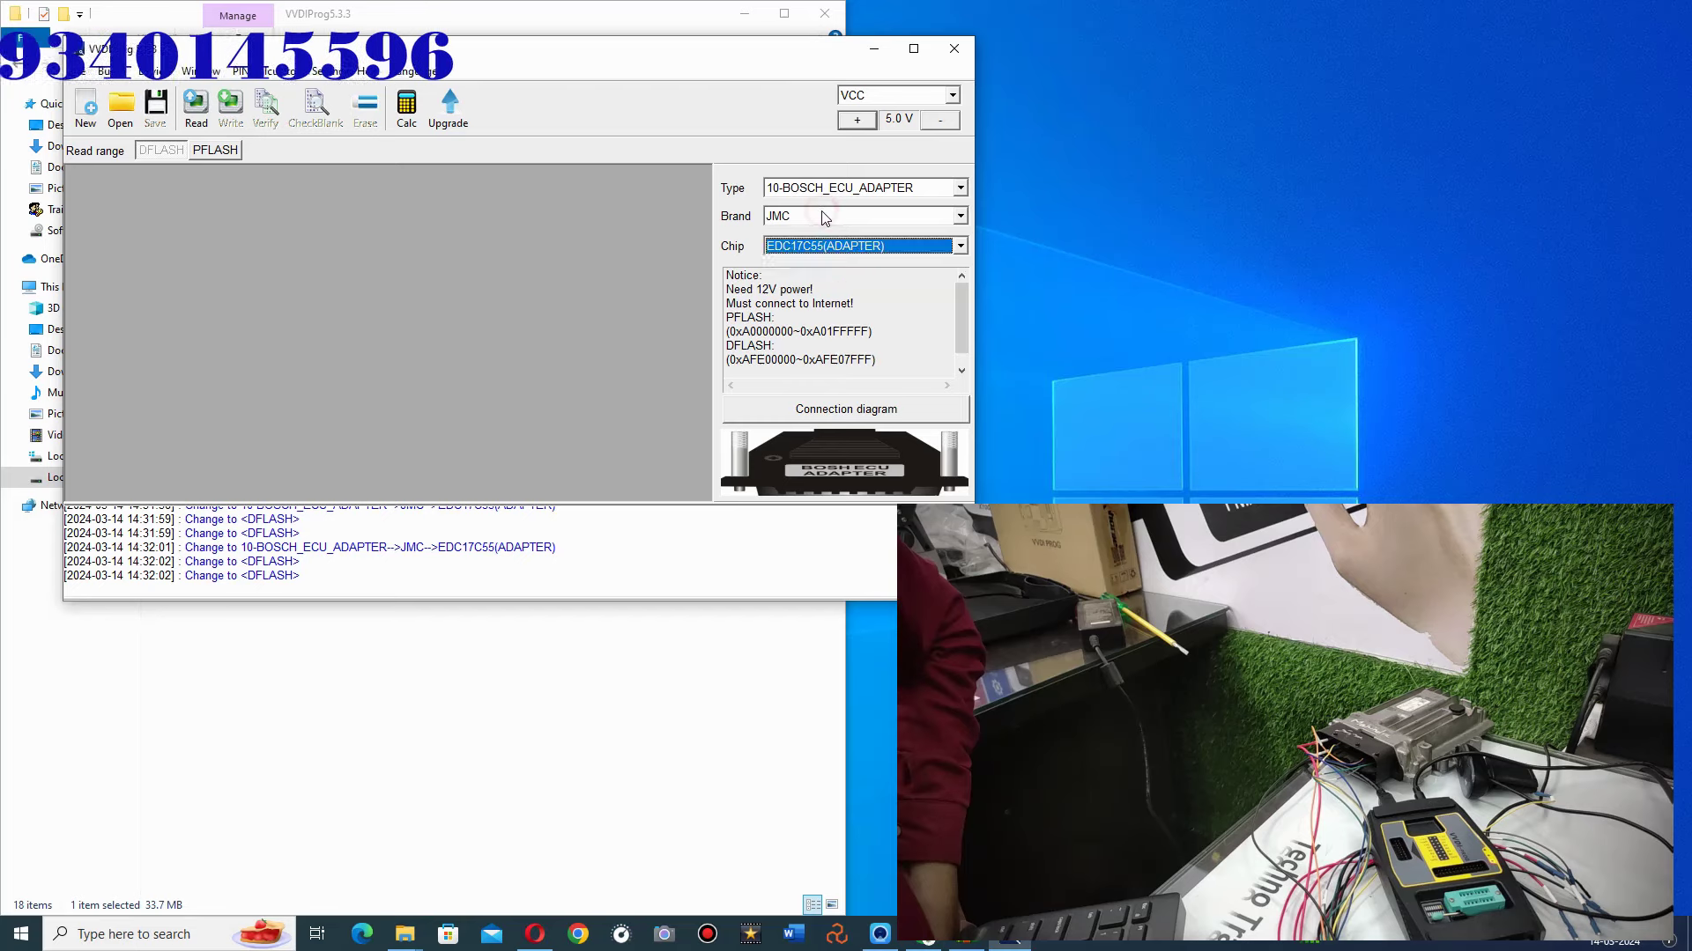
{"action": "left_click", "coordinate": [825, 219]}
{"action": "left_click", "coordinate": [826, 219]}
Step: Browse the brand list, reselect JMC, and display the adapter's connection diagram
{"action": "scroll", "coordinate": [826, 219], "scroll_direction": "down", "scroll_amount": 3}
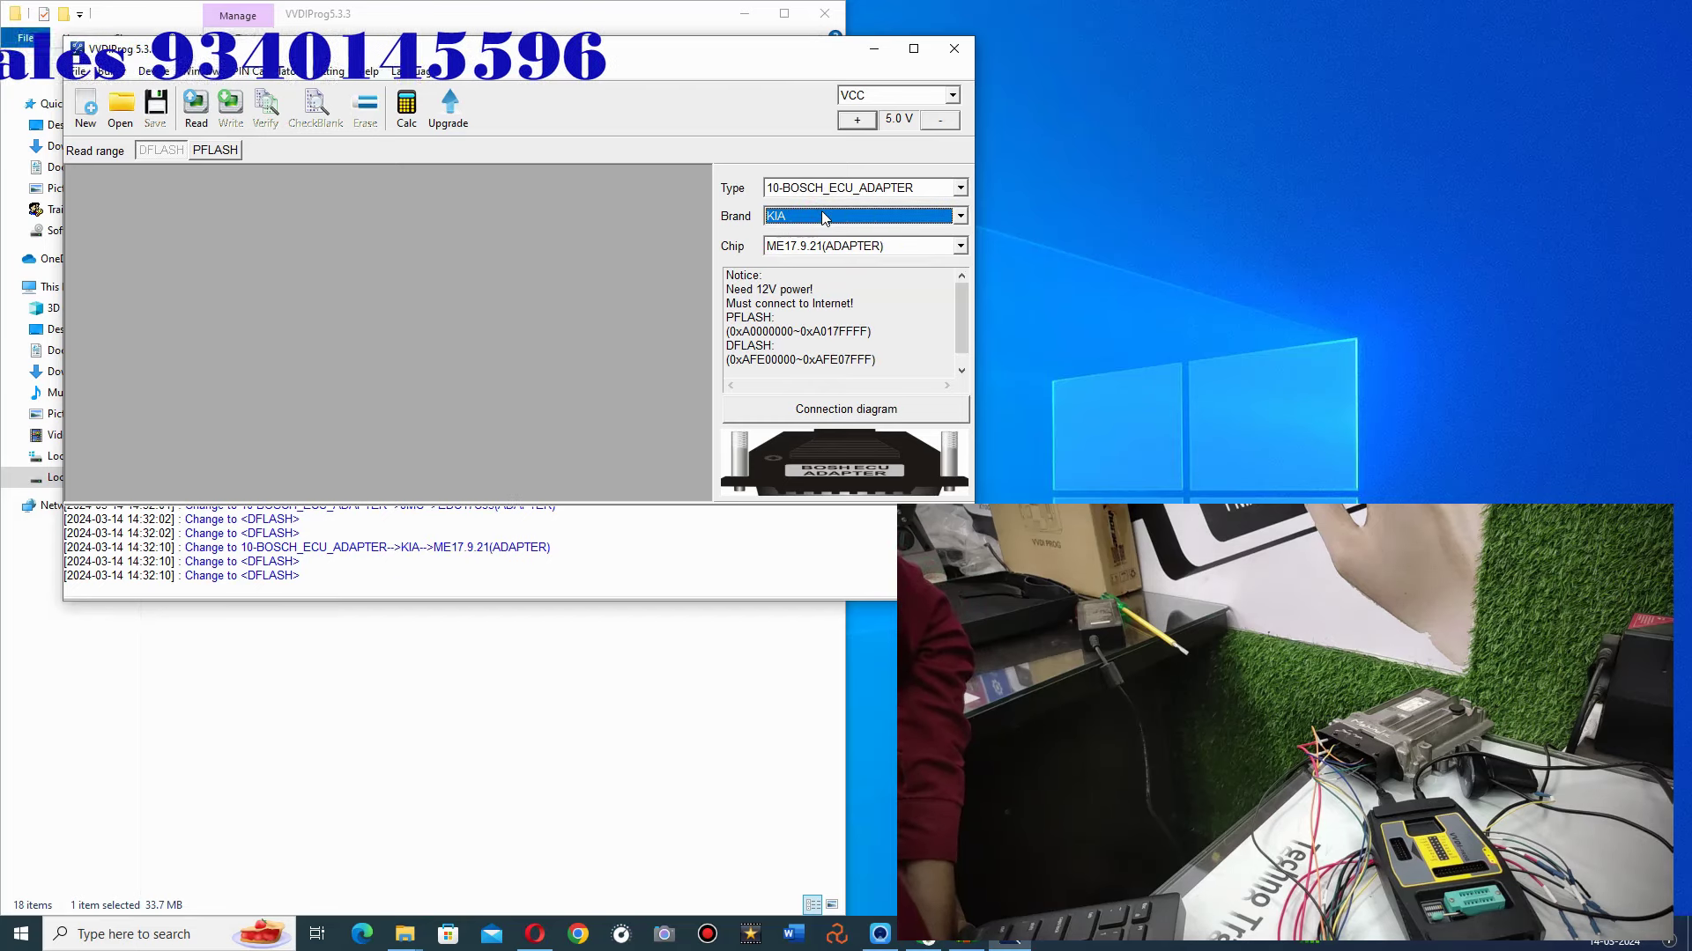
{"action": "scroll", "coordinate": [824, 218], "scroll_direction": "down", "scroll_amount": 2}
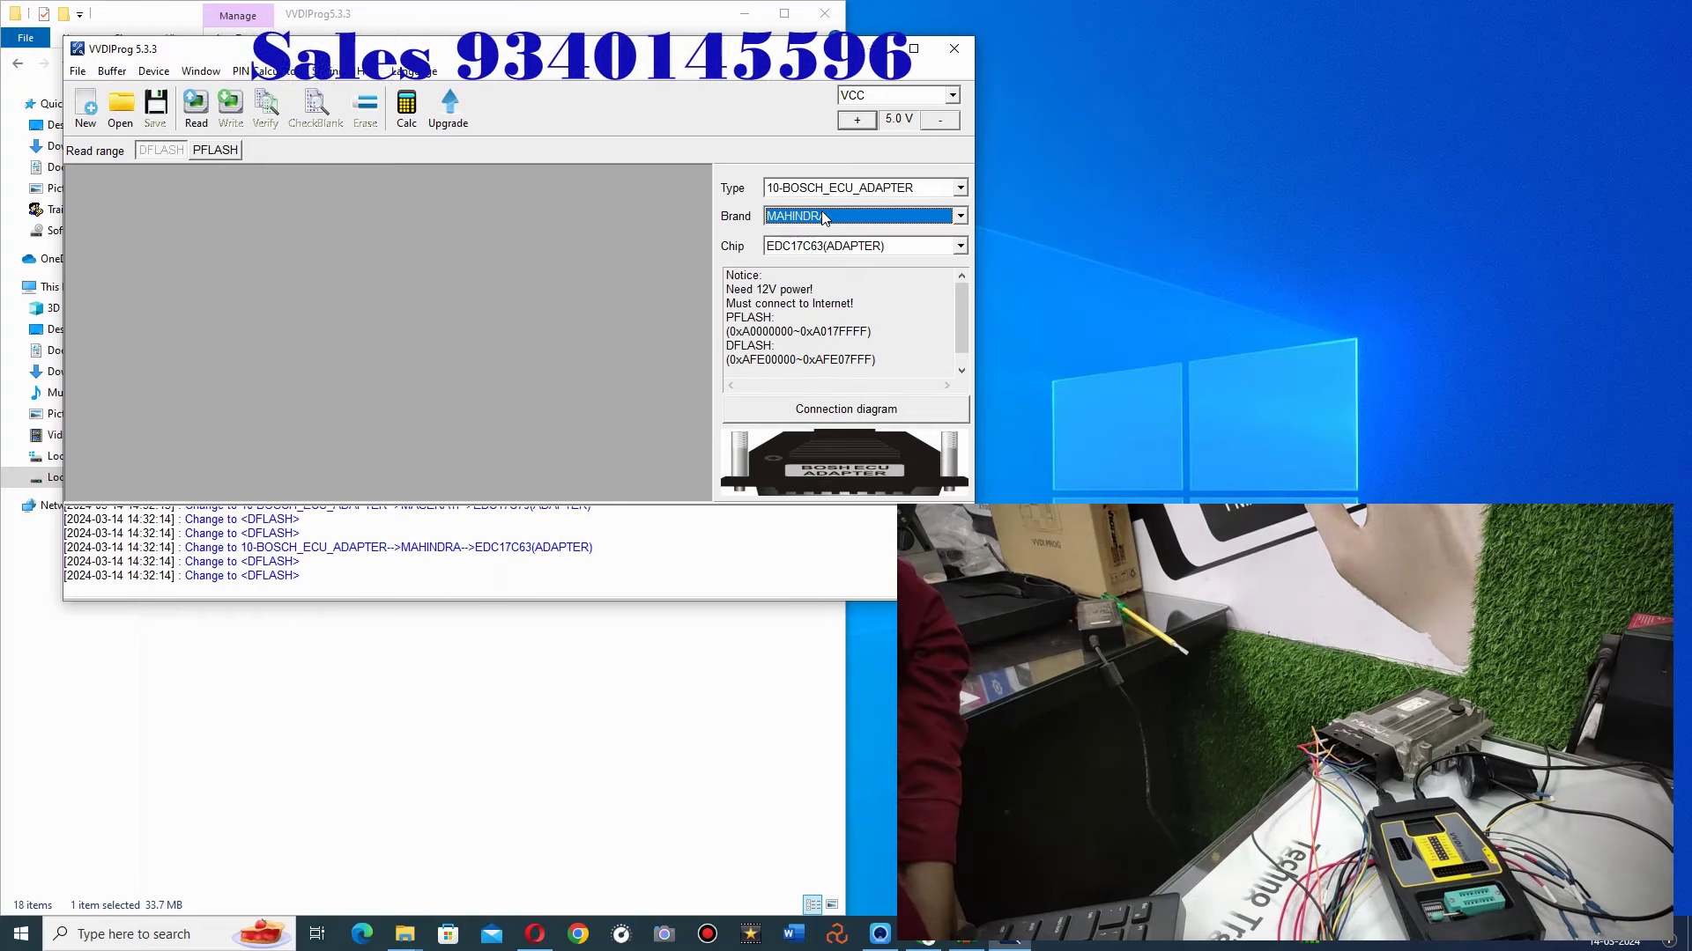
{"action": "scroll", "coordinate": [823, 218], "scroll_direction": "up", "scroll_amount": 2}
{"action": "left_click", "coordinate": [824, 217]}
{"action": "scroll", "coordinate": [824, 217], "scroll_direction": "up", "scroll_amount": 2}
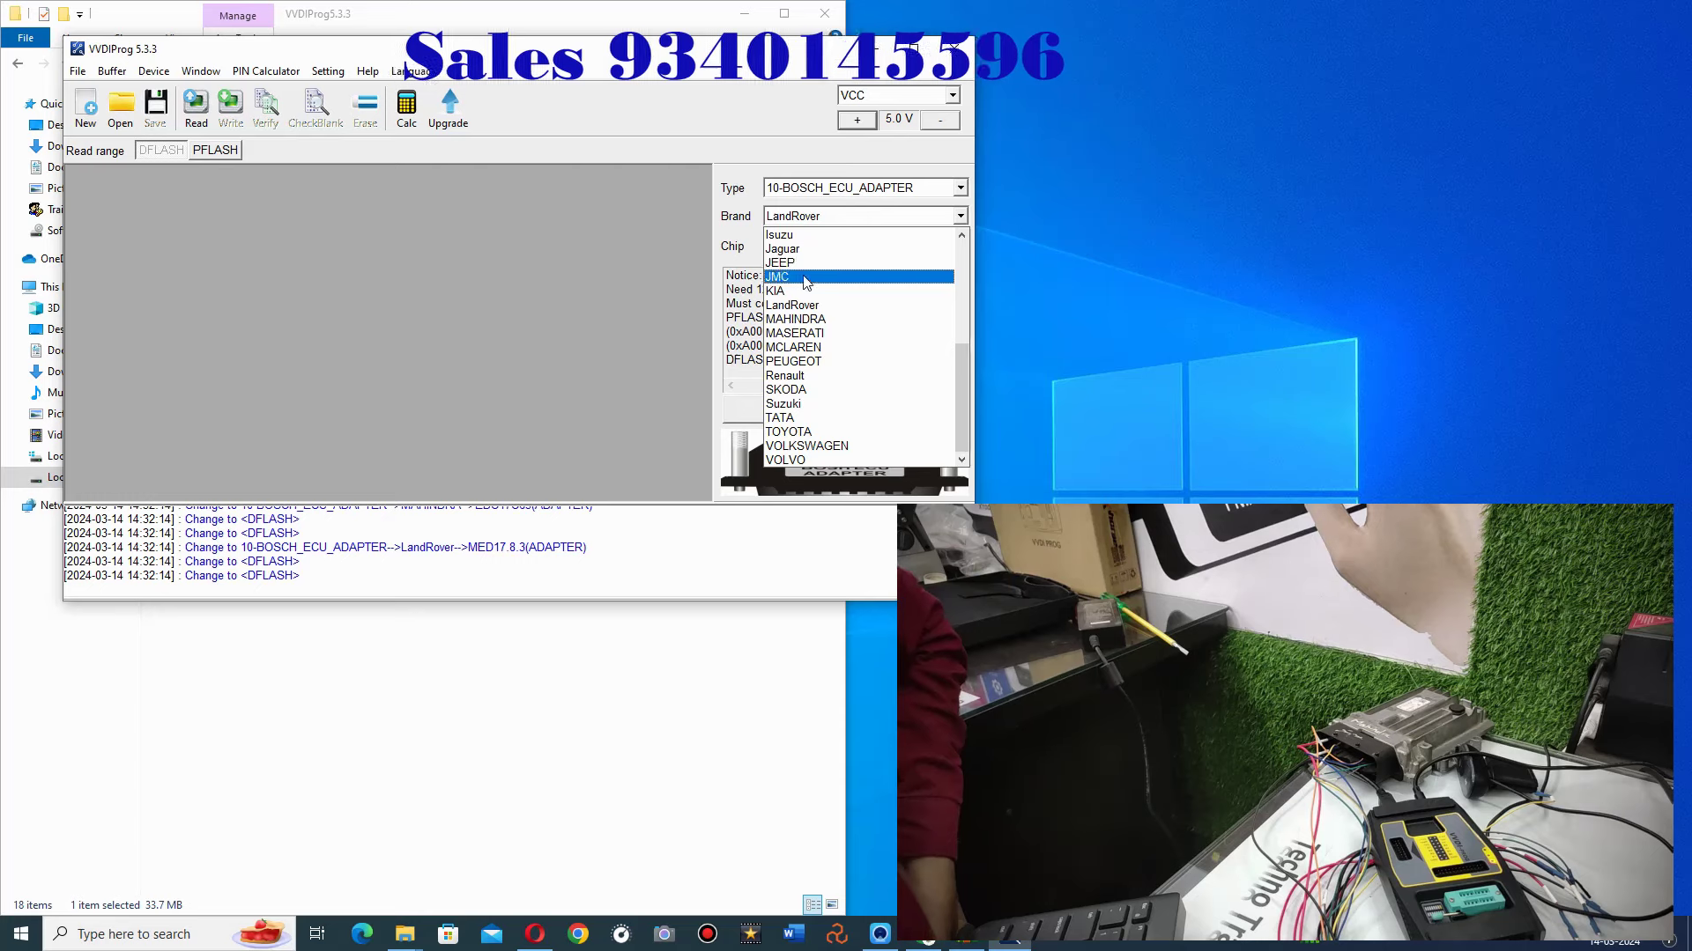
{"action": "left_click", "coordinate": [805, 218]}
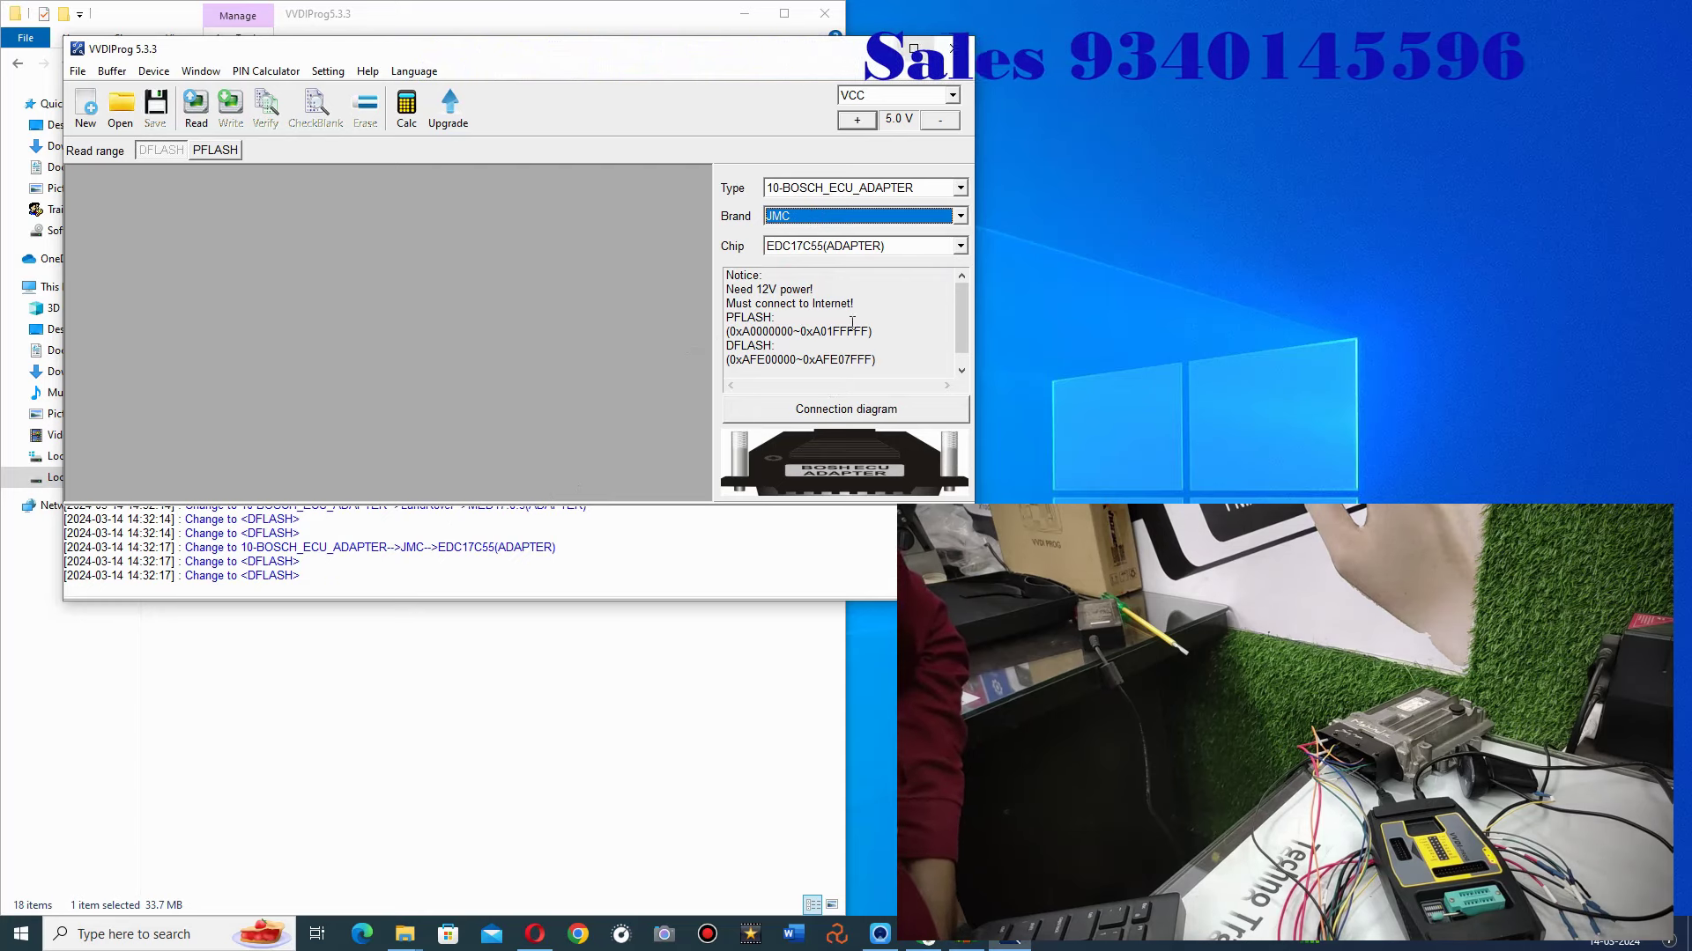
{"action": "left_click", "coordinate": [848, 416]}
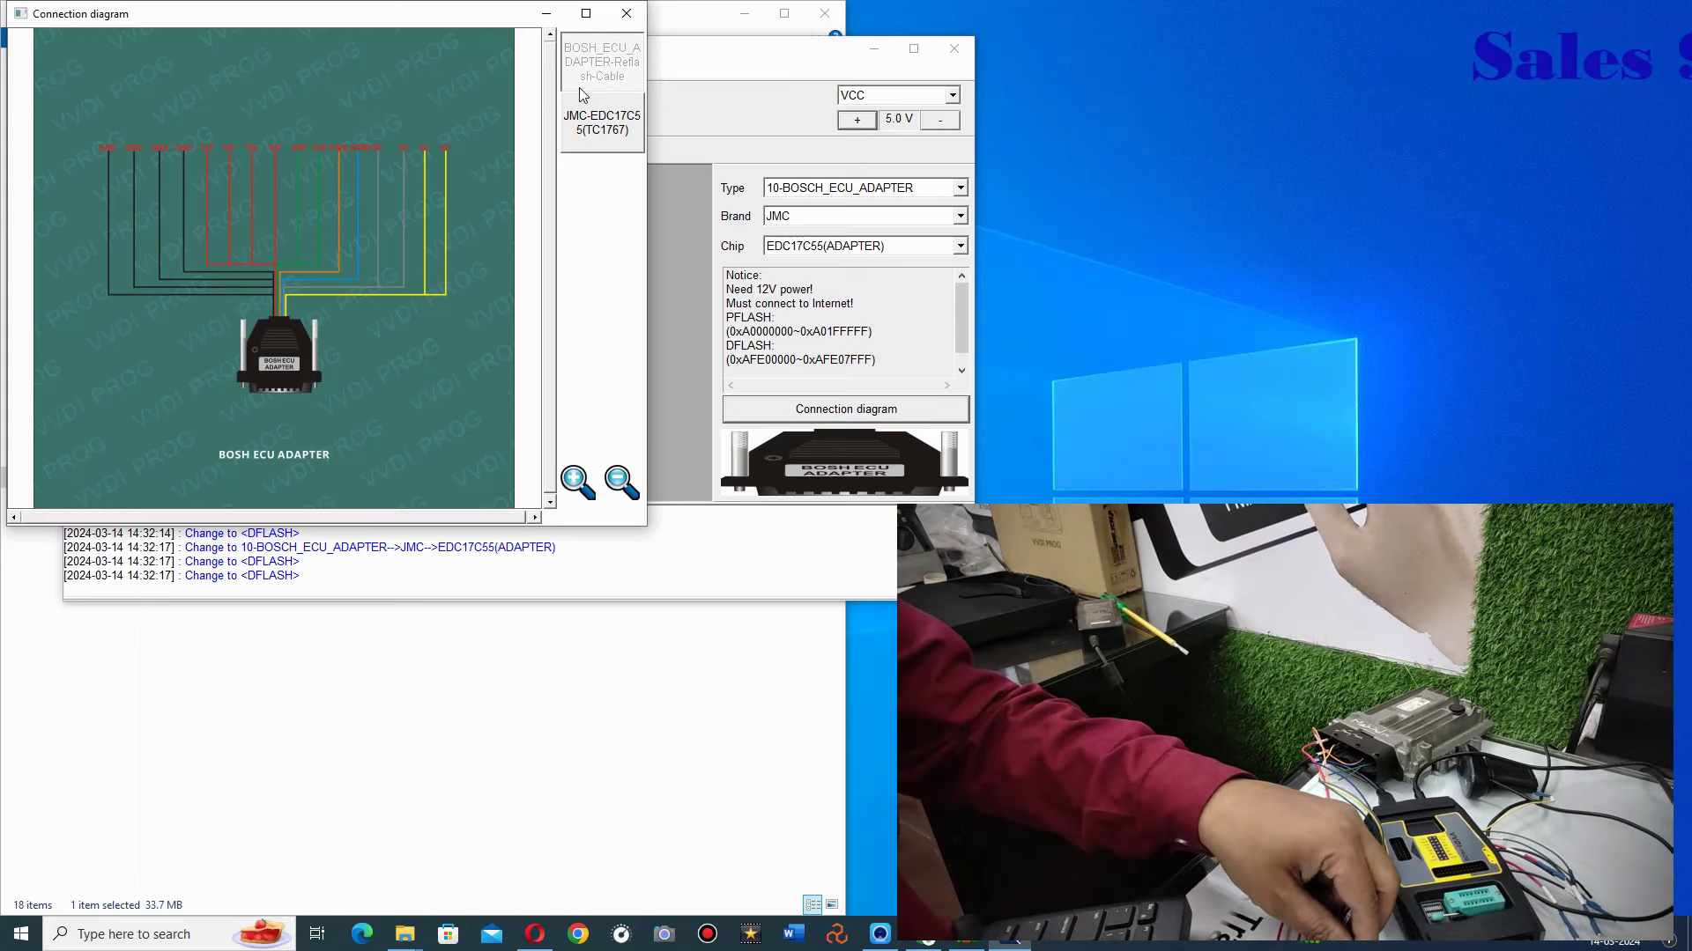
Step: Maximize the Connection diagram window to see the adapter wiring instructions
{"action": "left_click", "coordinate": [583, 13]}
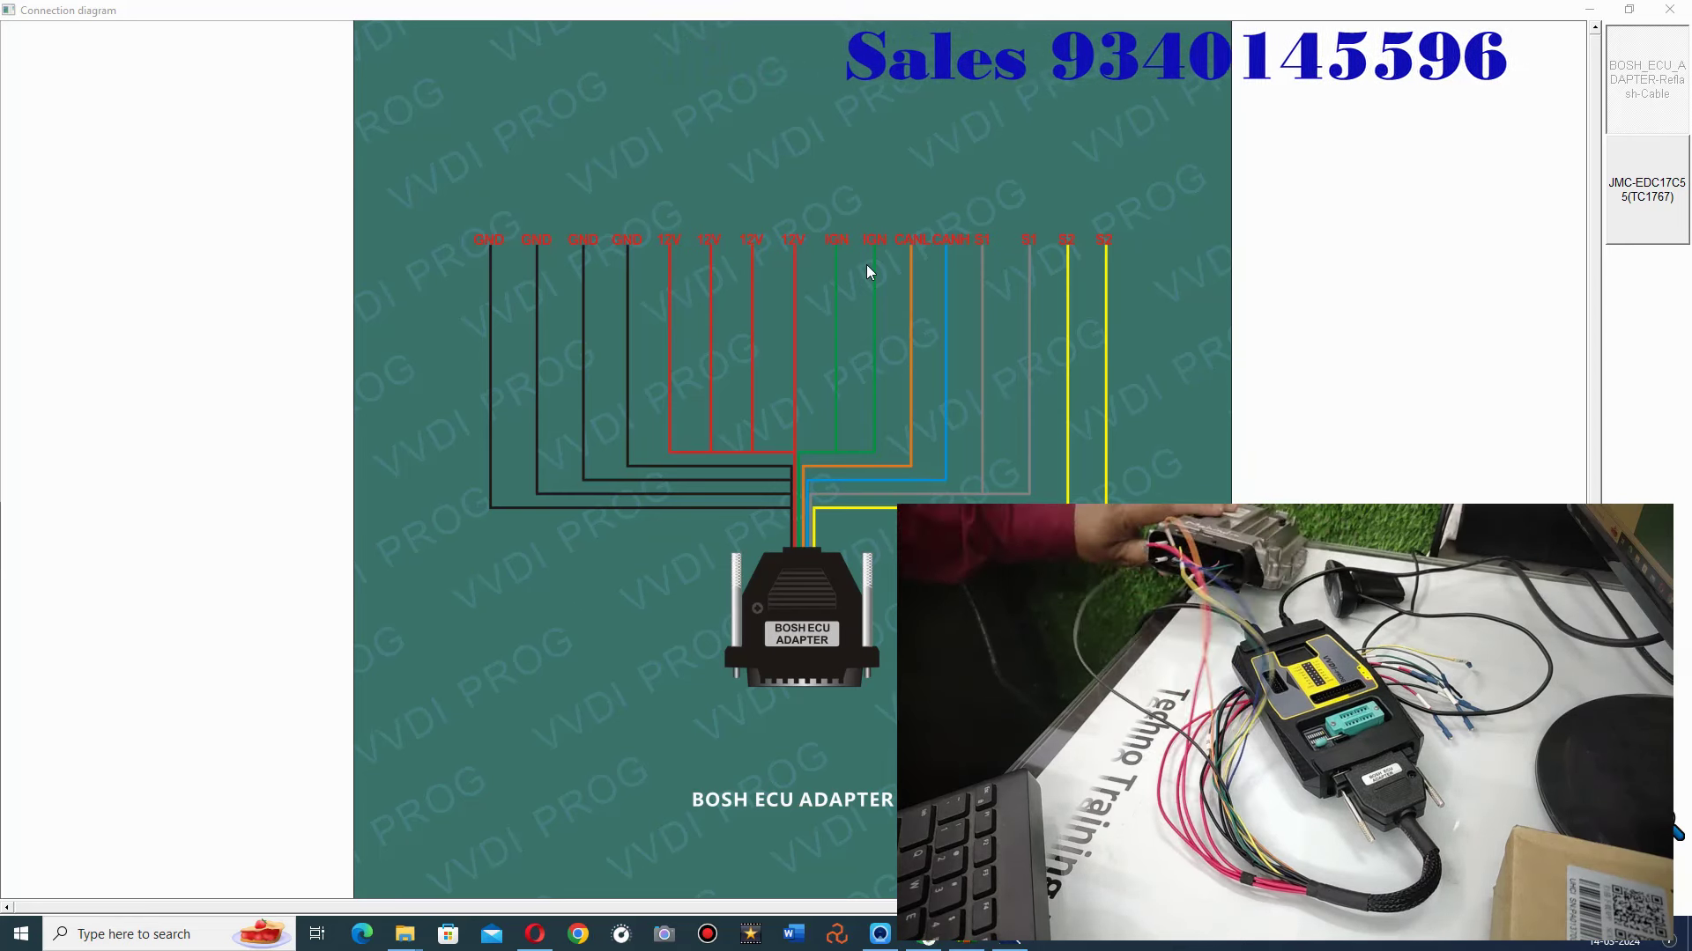
Step: Inspect the JMC-EDC17C55(TC1767) T94 pin wiring, then close the Connection diagram window
{"action": "left_click", "coordinate": [1646, 220]}
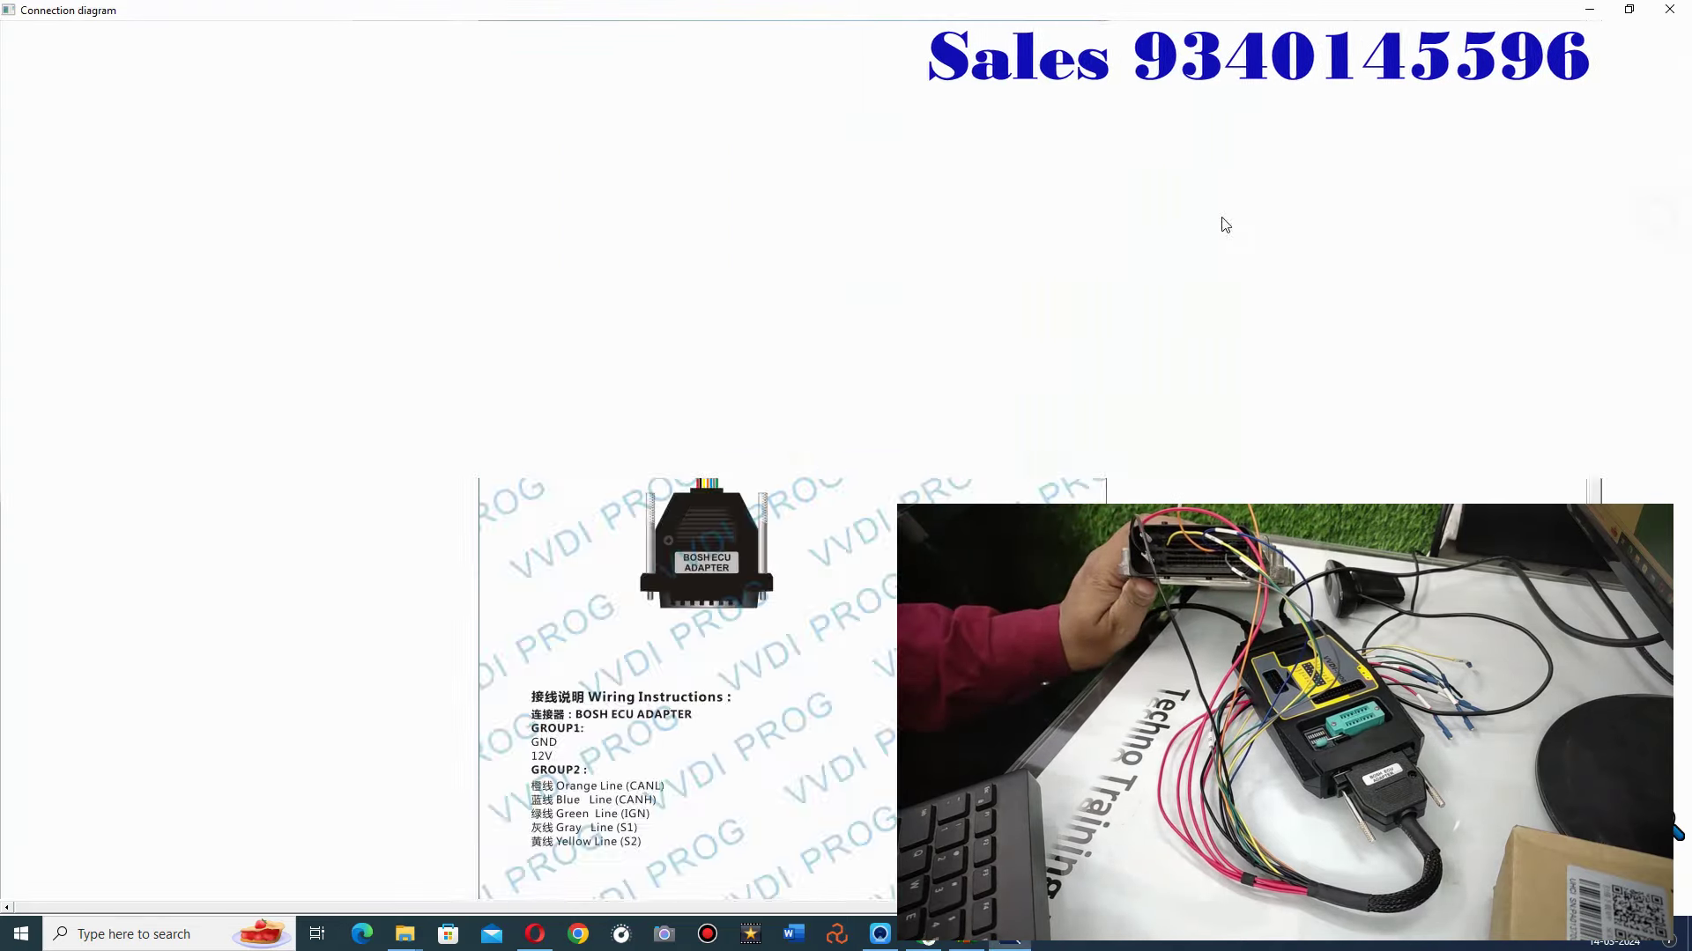
{"action": "scroll", "coordinate": [797, 253], "scroll_direction": "up", "scroll_amount": 5}
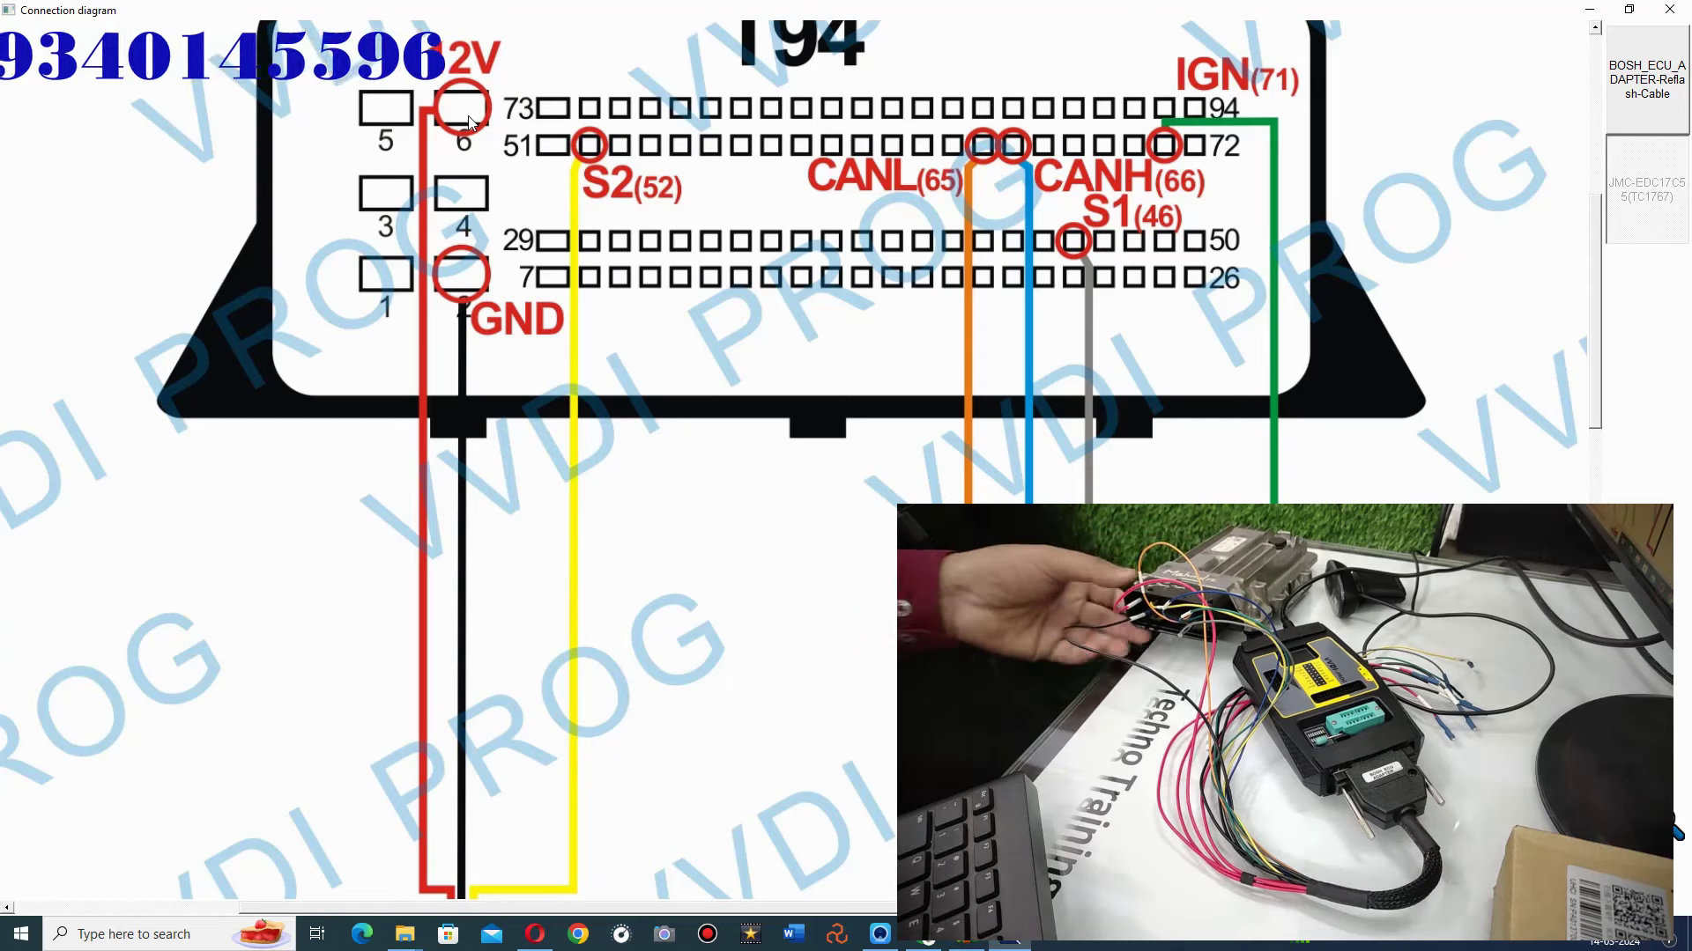
{"action": "left_click", "coordinate": [1670, 12]}
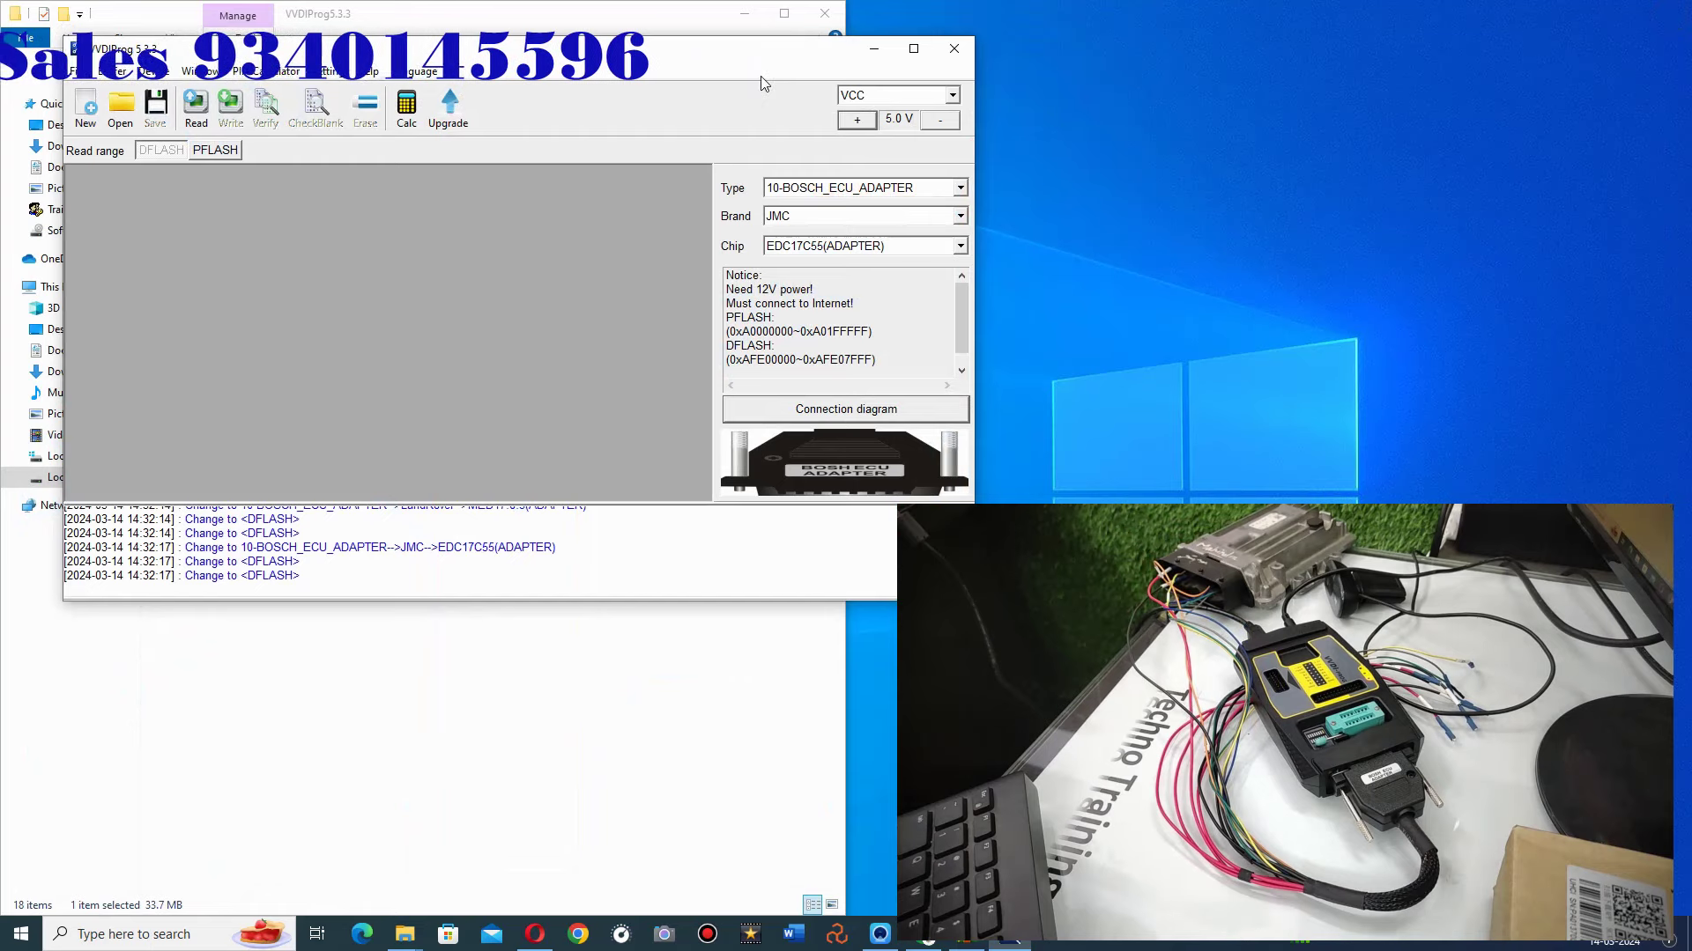
Step: Read the EDC17C55 DFLASH until 'Operation success', then maximize the programmer window
{"action": "left_click_drag", "start_coordinate": [724, 56], "coordinate": [764, 53]}
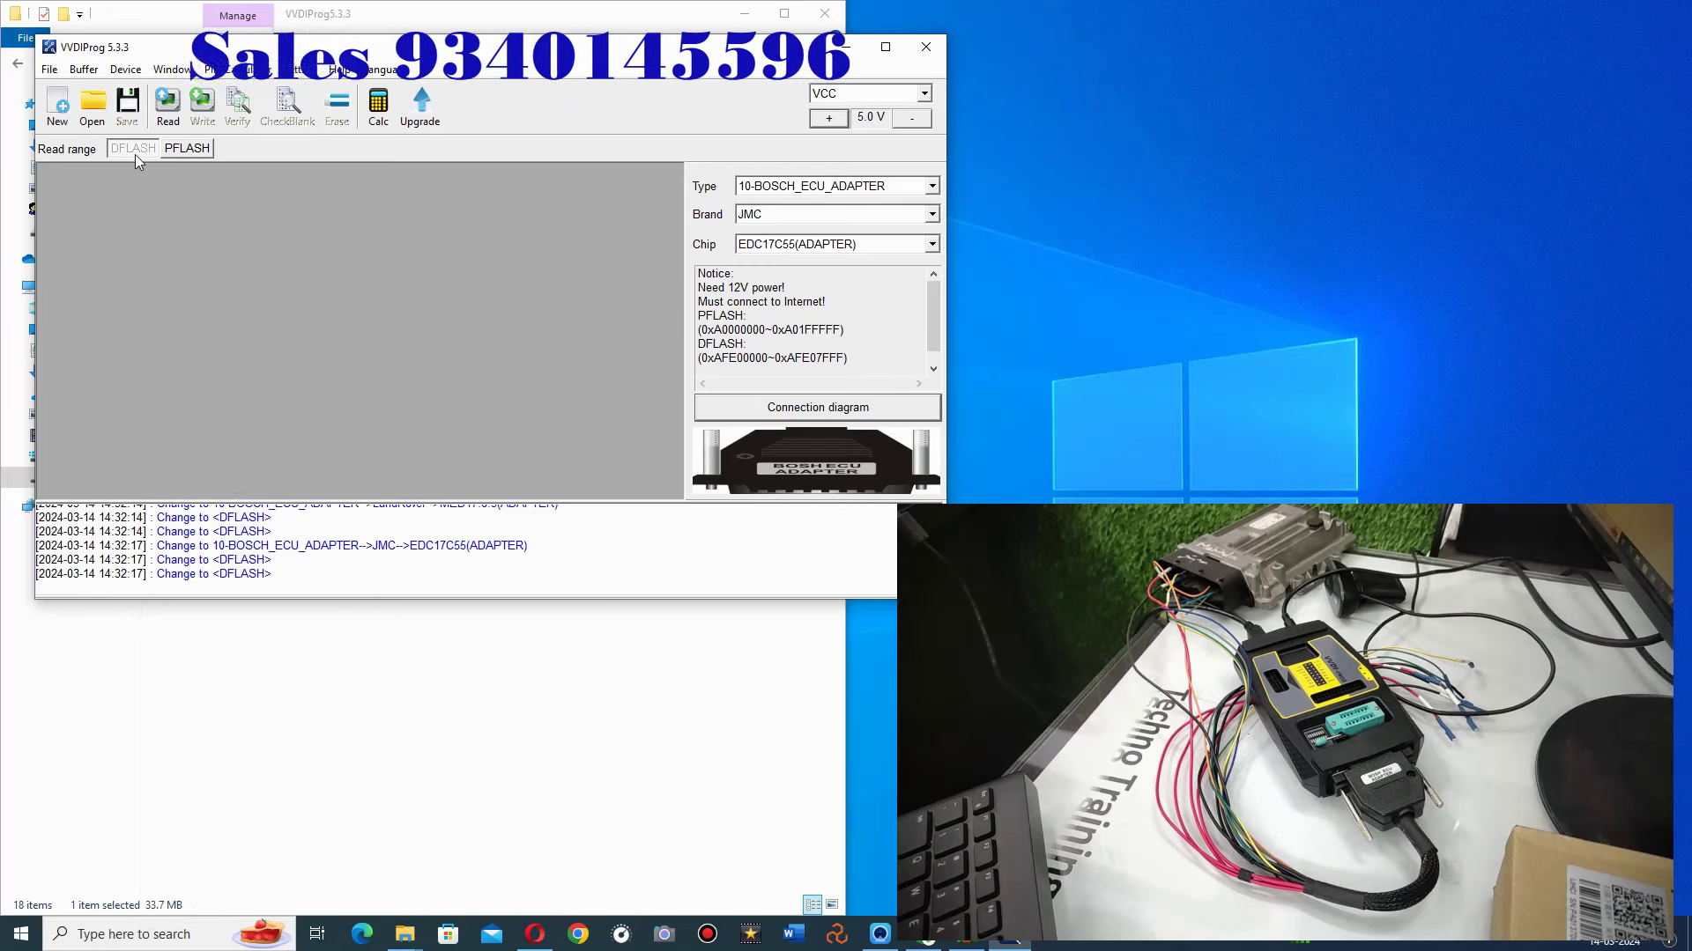
{"action": "left_click", "coordinate": [166, 123]}
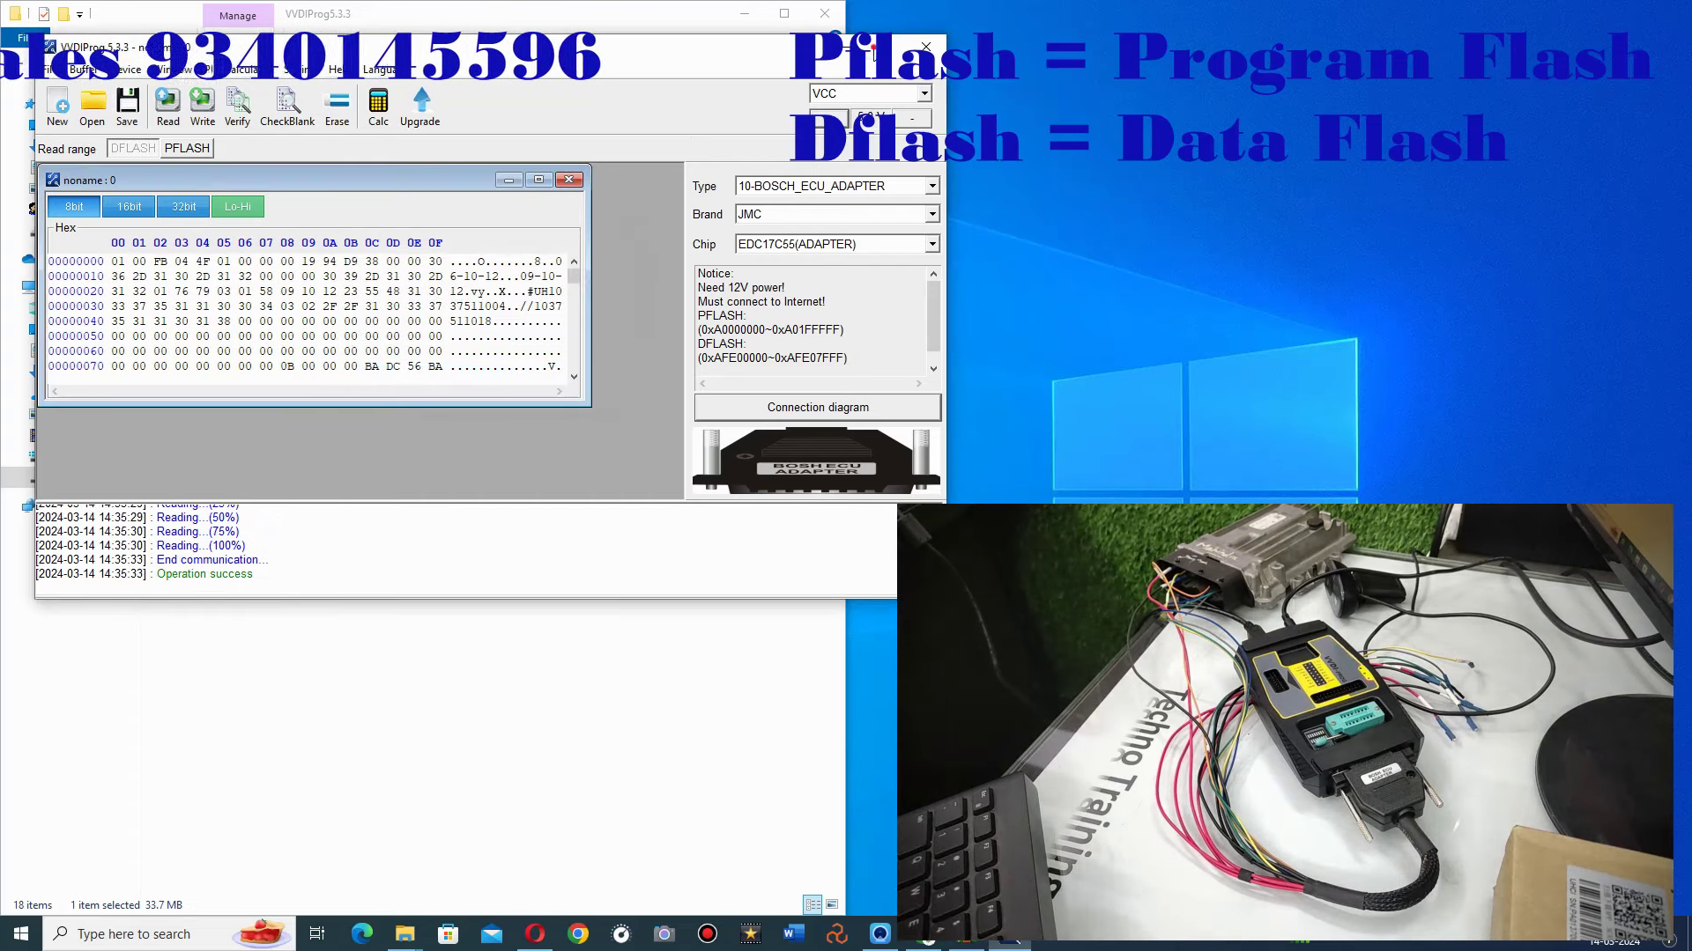
{"action": "double_click", "coordinate": [608, 46]}
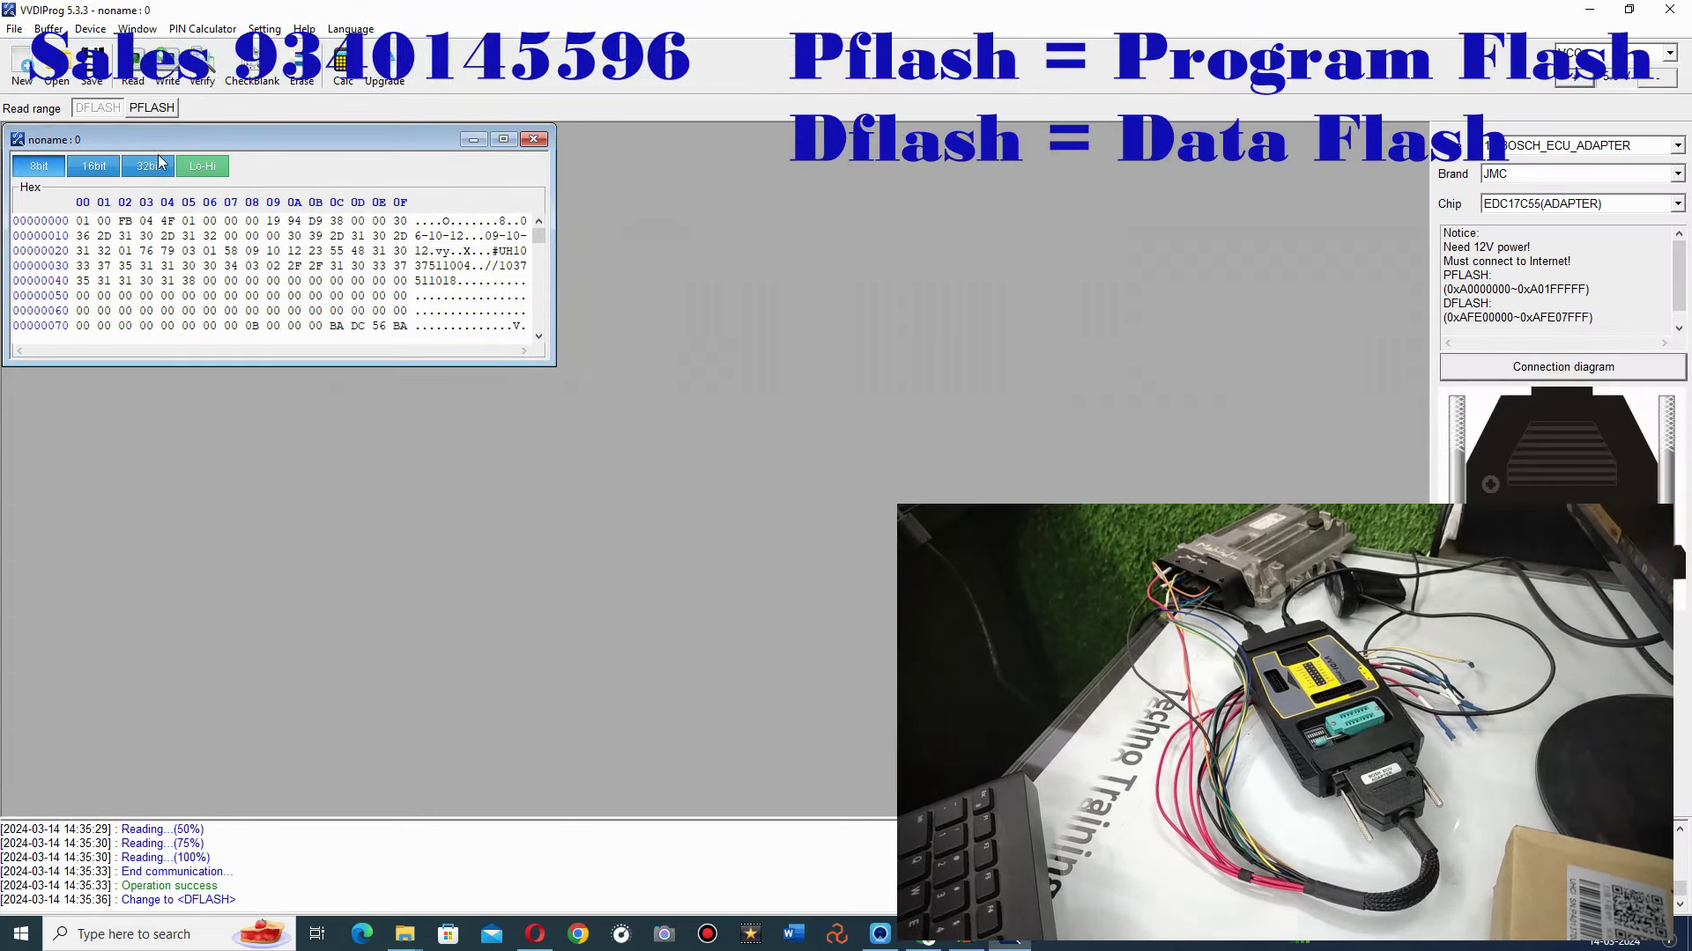
Step: Maximize the noname:0 hex dump, scroll through it, and switch the read range to PFLASH
{"action": "left_click", "coordinate": [501, 140]}
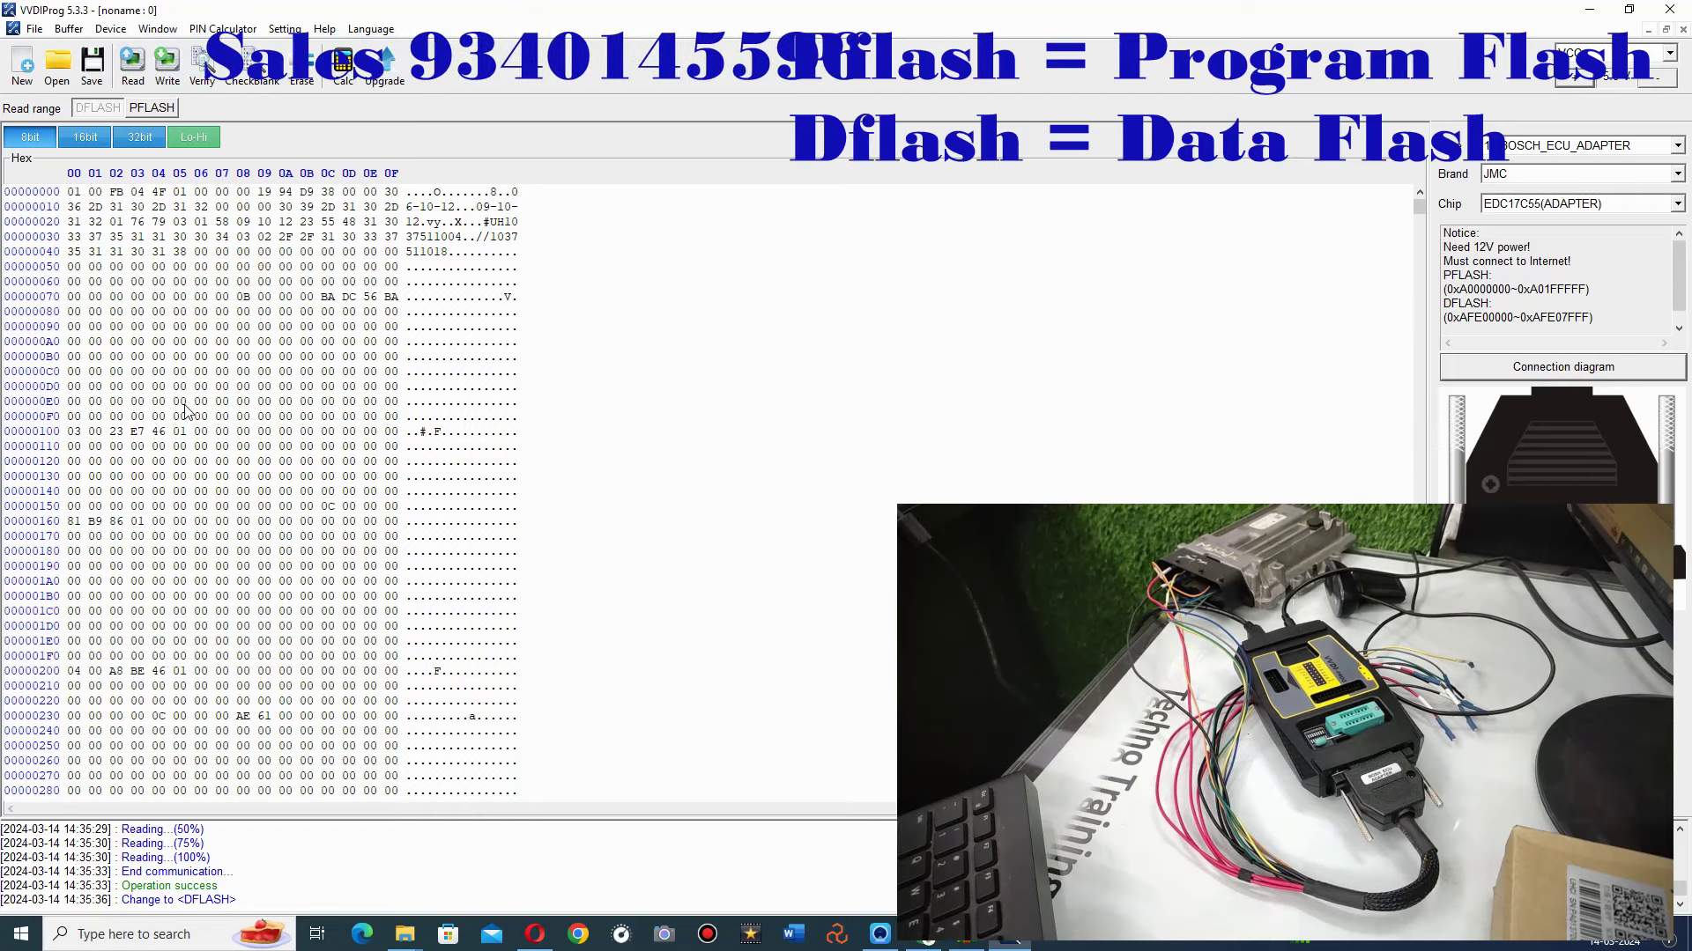
{"action": "scroll", "coordinate": [278, 574], "scroll_direction": "down", "scroll_amount": 15}
{"action": "left_click", "coordinate": [246, 430]}
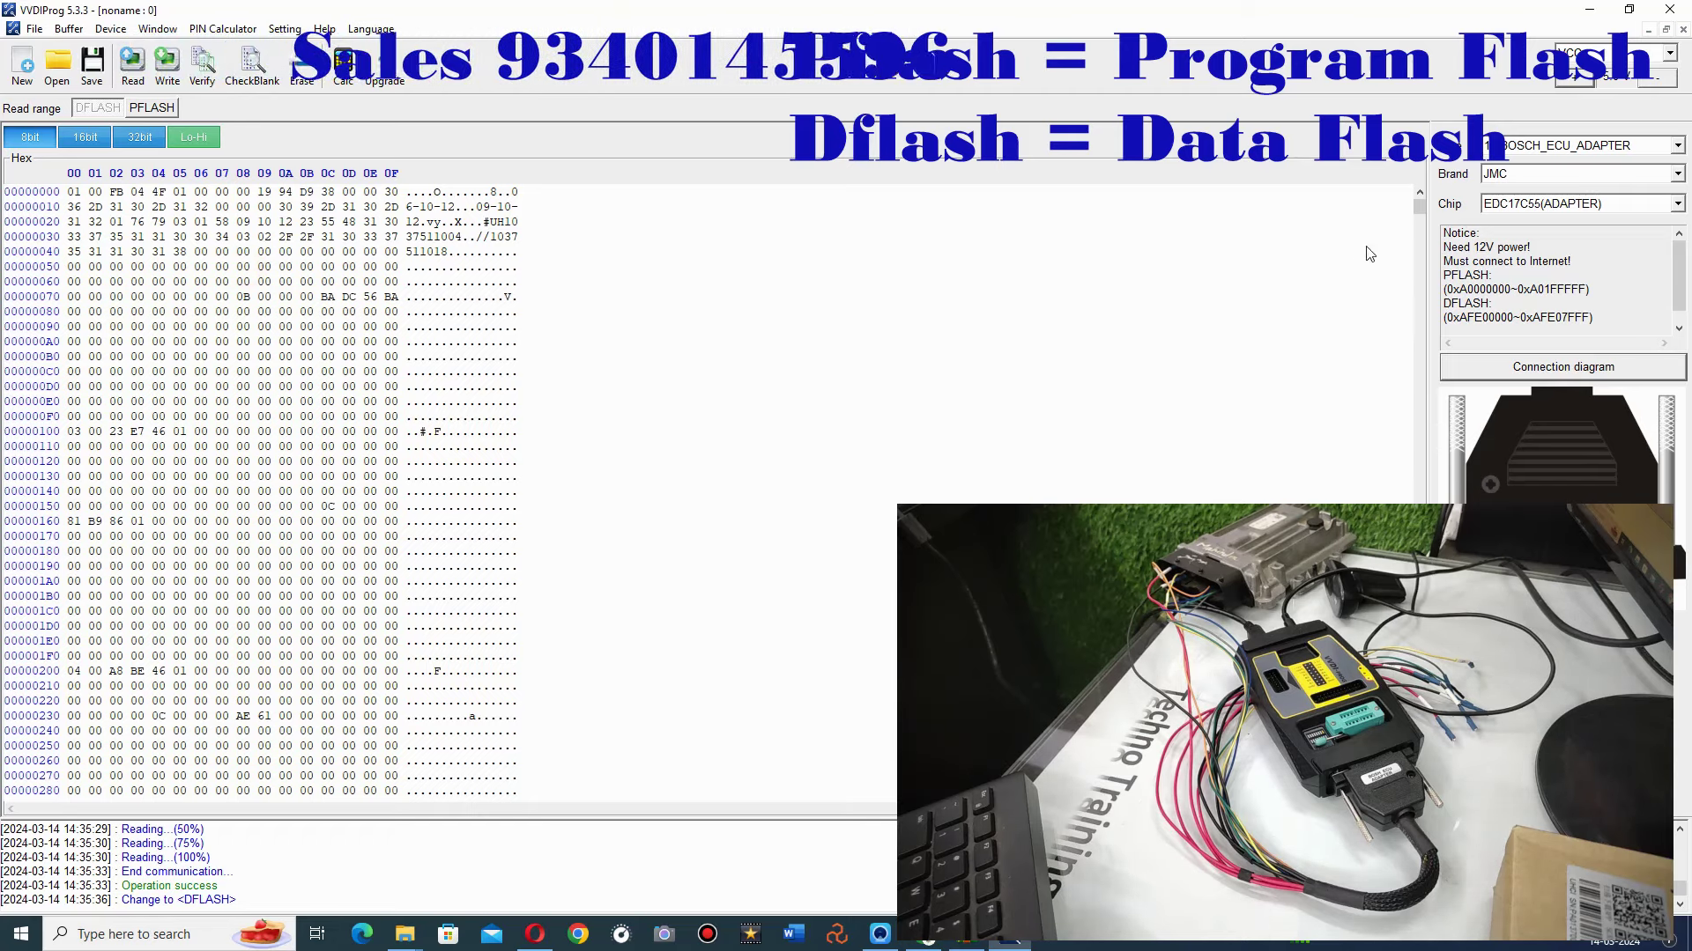
{"action": "left_click_drag", "start_coordinate": [1419, 247], "coordinate": [1414, 352]}
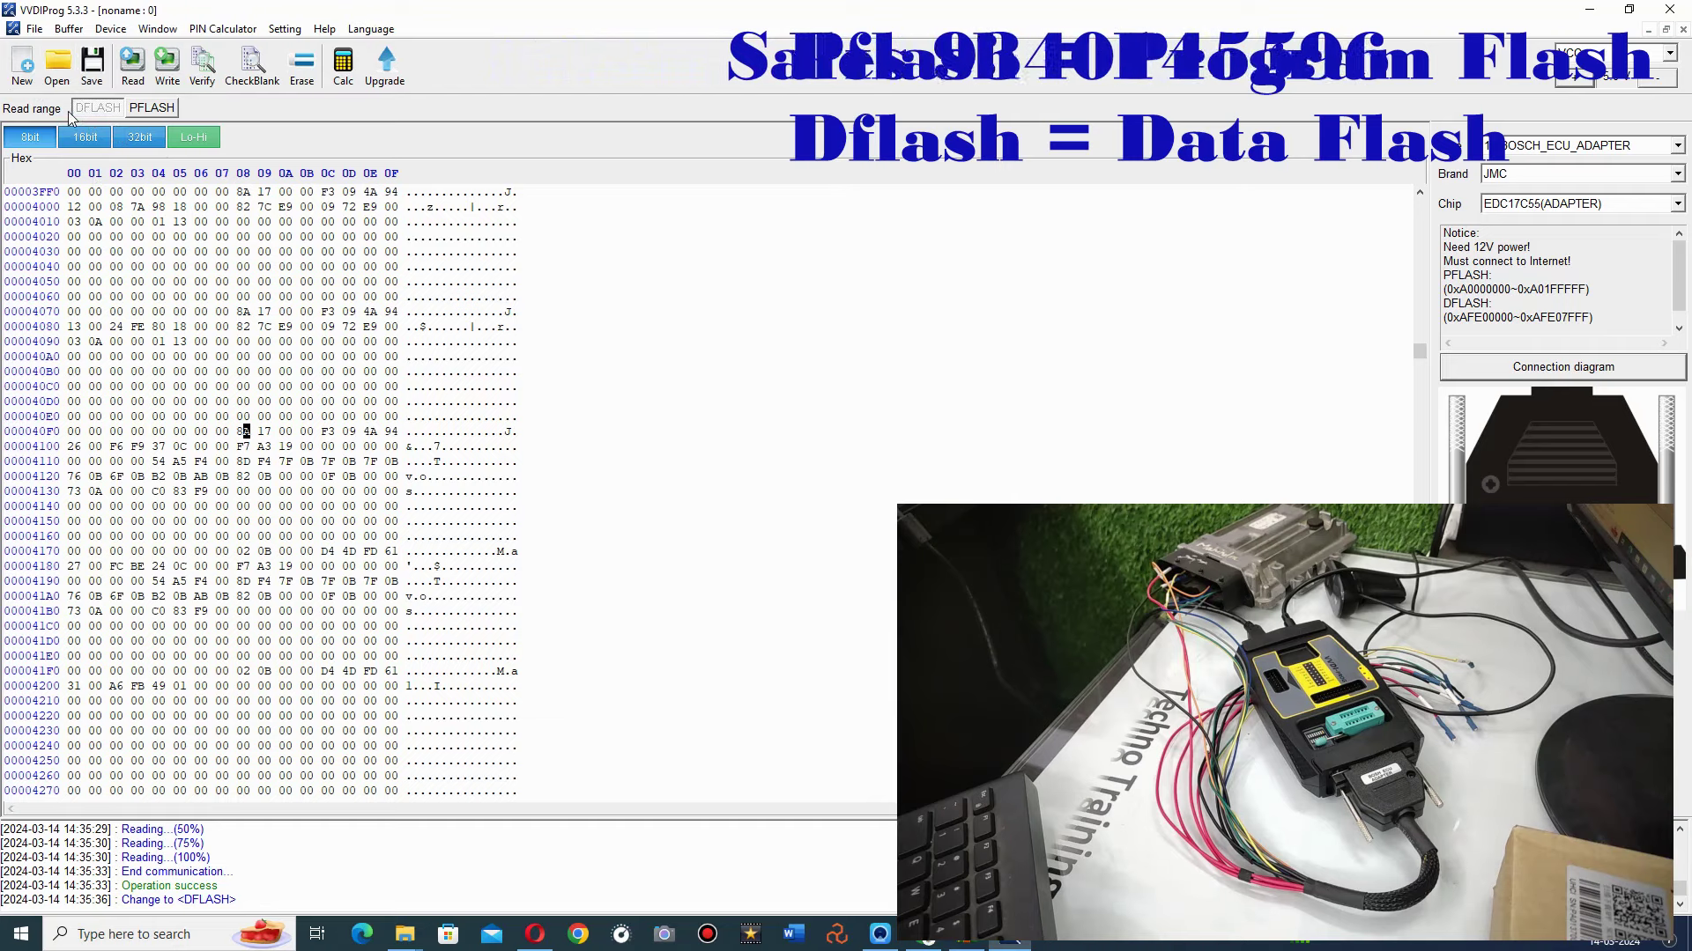
{"action": "left_click", "coordinate": [149, 107]}
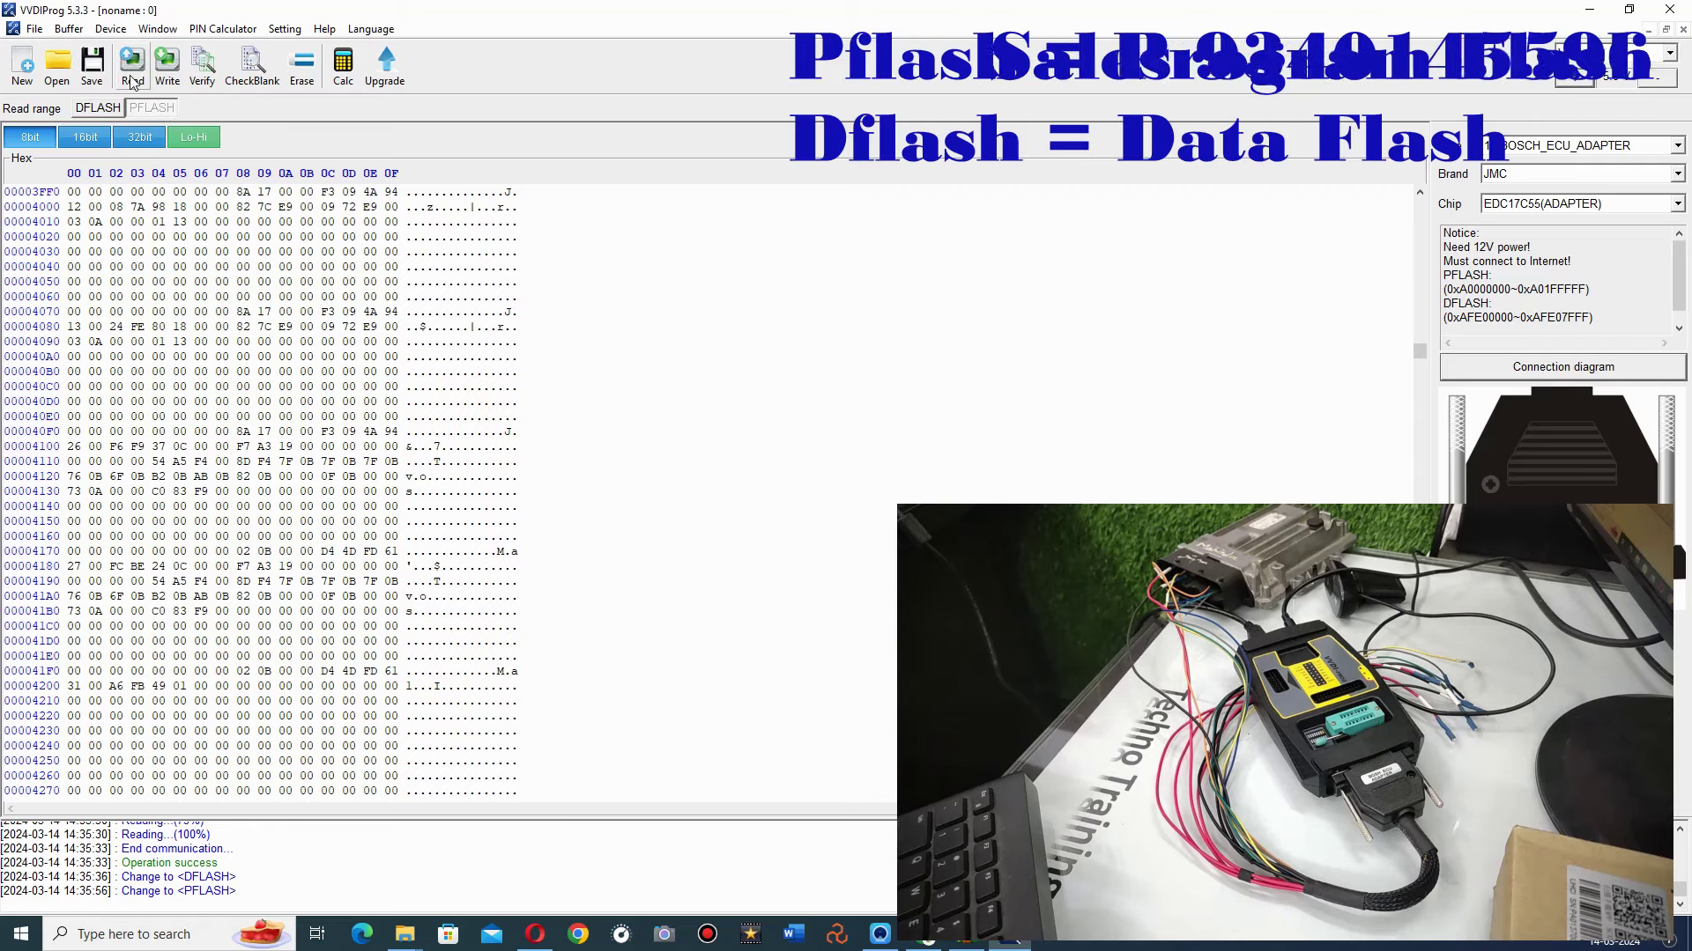
Step: Read the PFLASH into the buffer, moving the progress dialog aside until 'Operation success'
{"action": "left_click", "coordinate": [132, 79]}
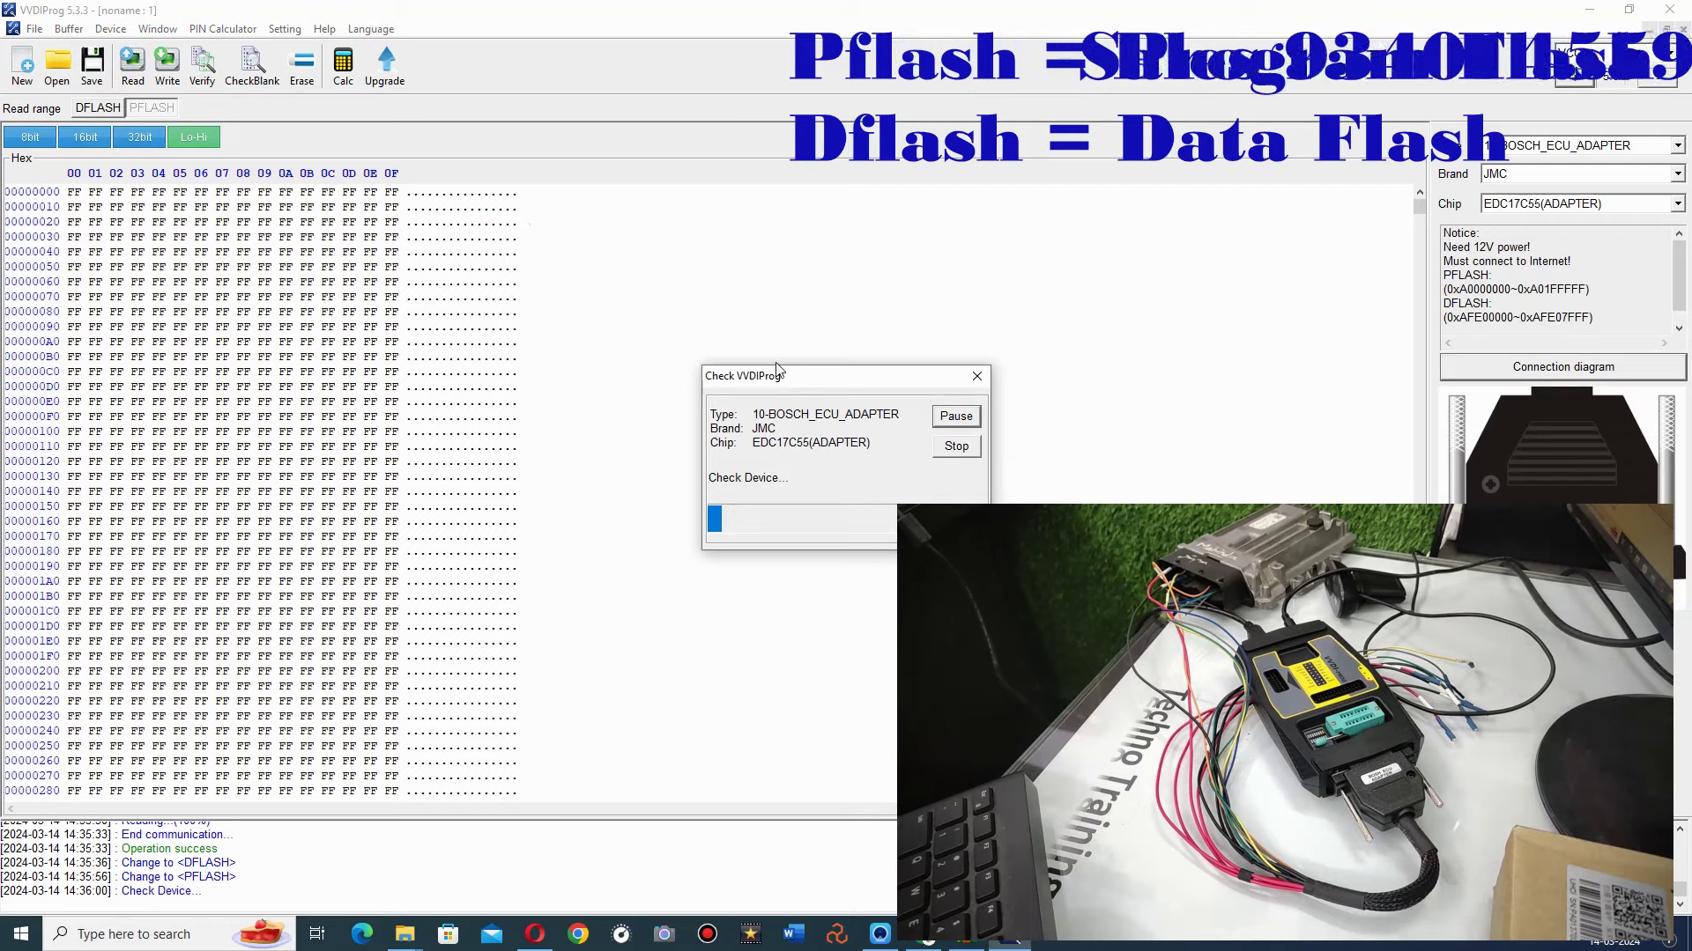
{"action": "left_click_drag", "start_coordinate": [755, 393], "coordinate": [442, 354]}
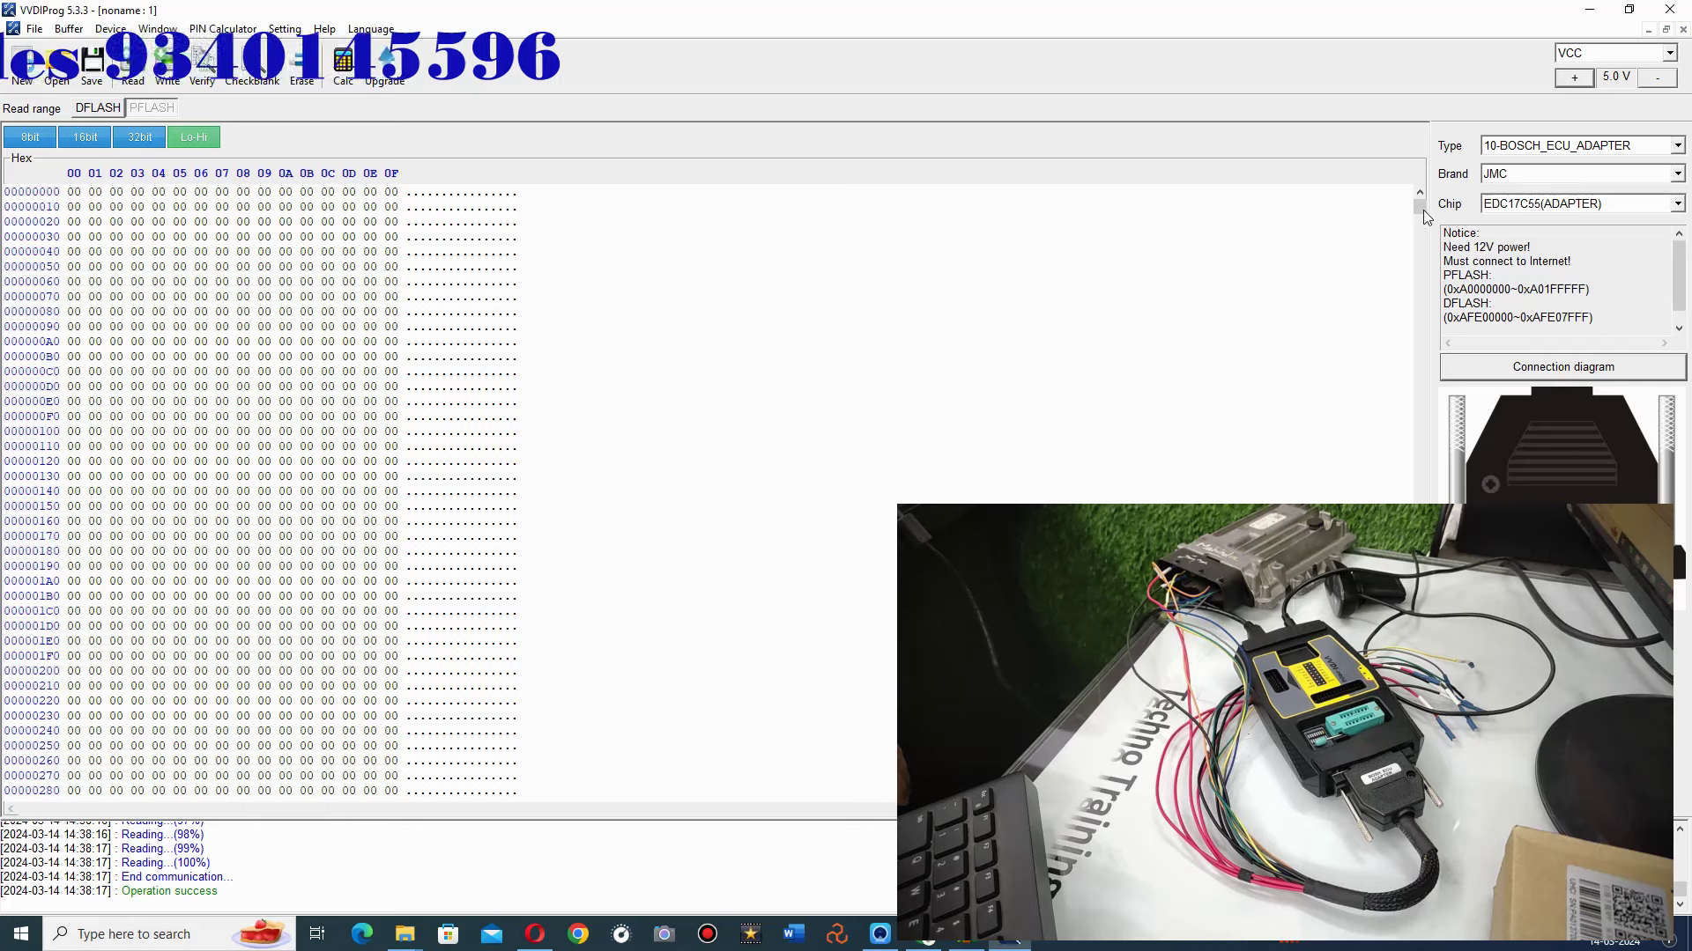
{"action": "left_click_drag", "start_coordinate": [1424, 209], "coordinate": [1419, 410]}
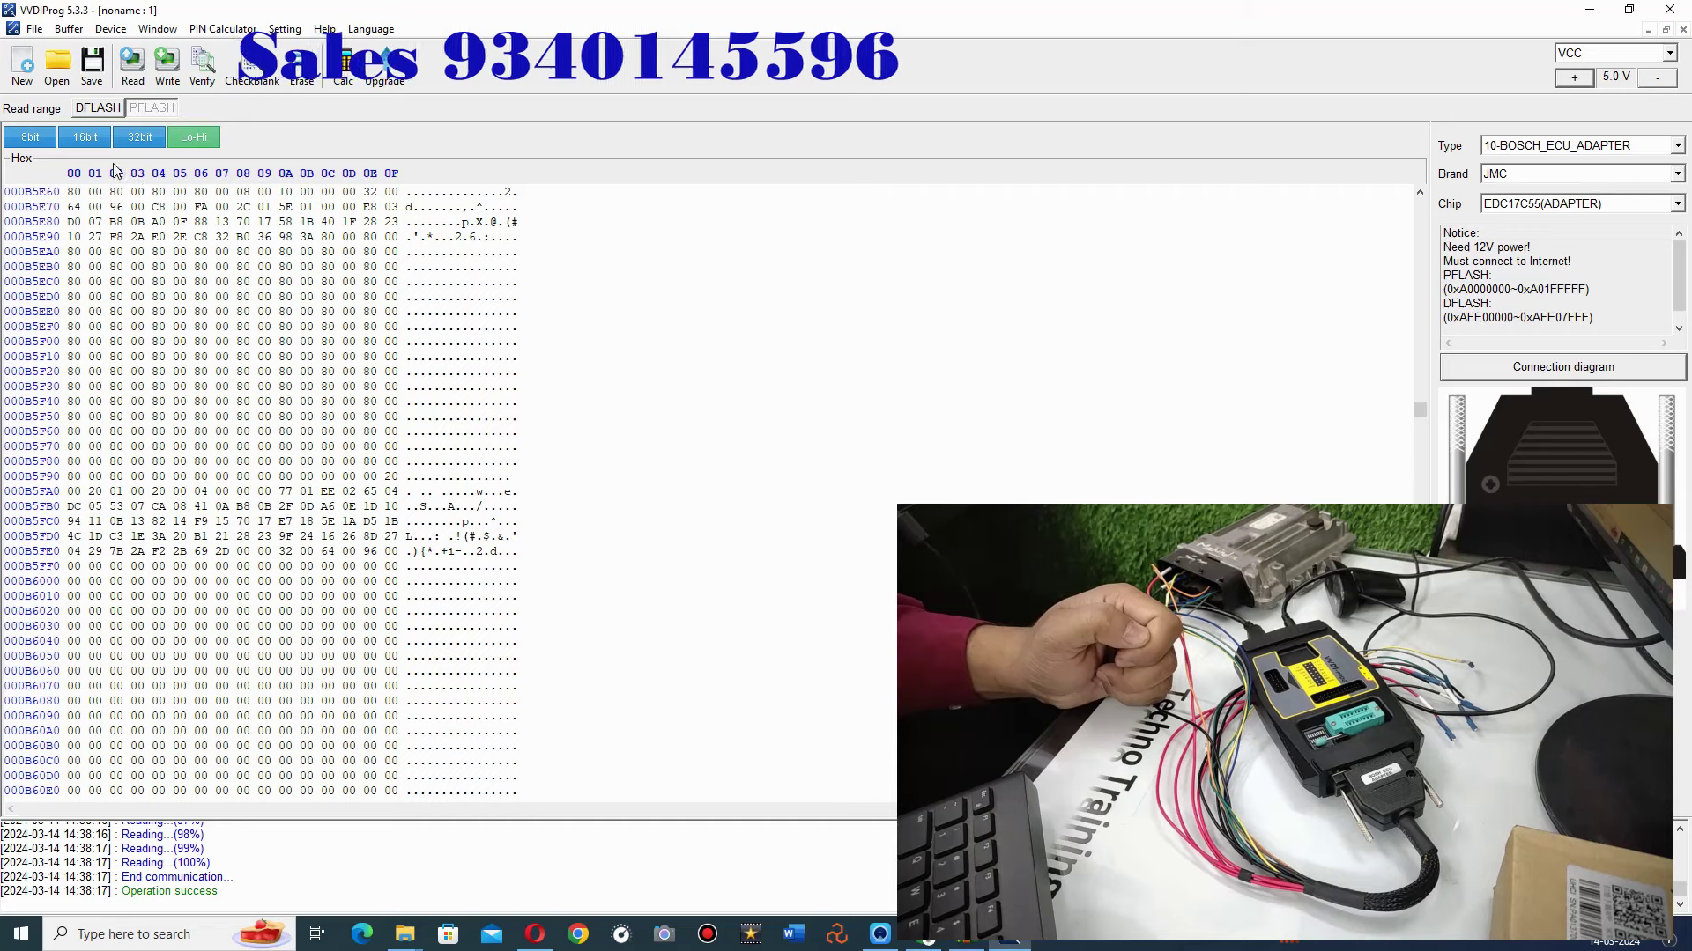
Step: Toggle the read range to DFLASH, select all hex data with Ctrl+A, and review the log
{"action": "left_click", "coordinate": [104, 114]}
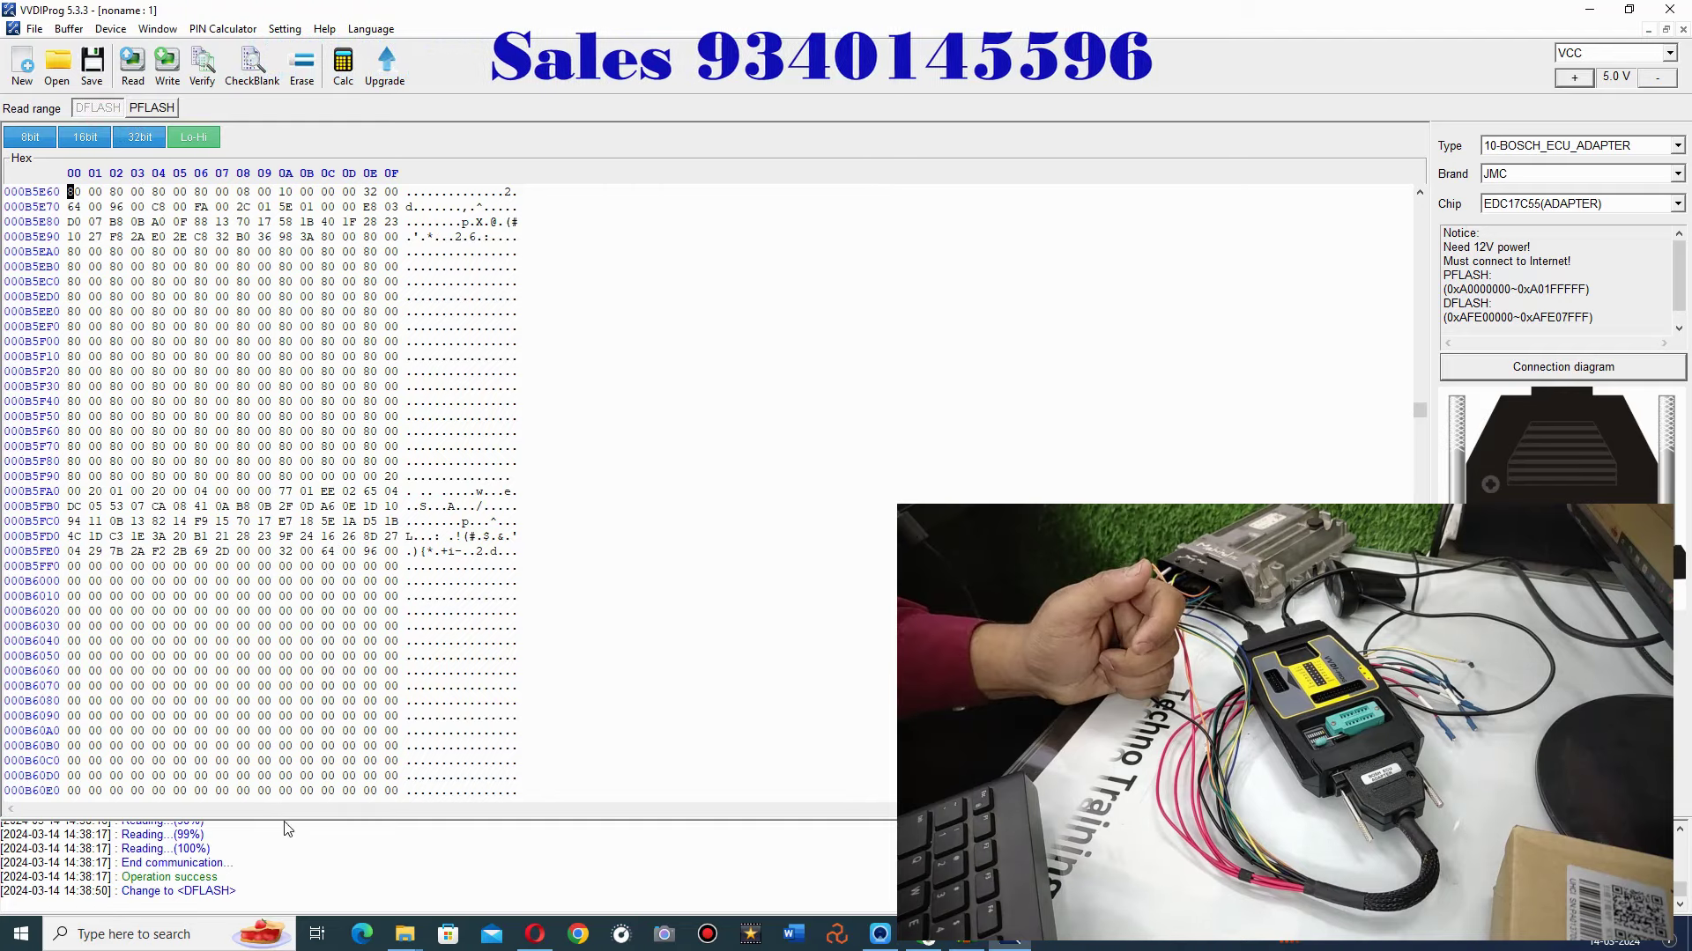
{"action": "key", "text": "ctrl+a"}
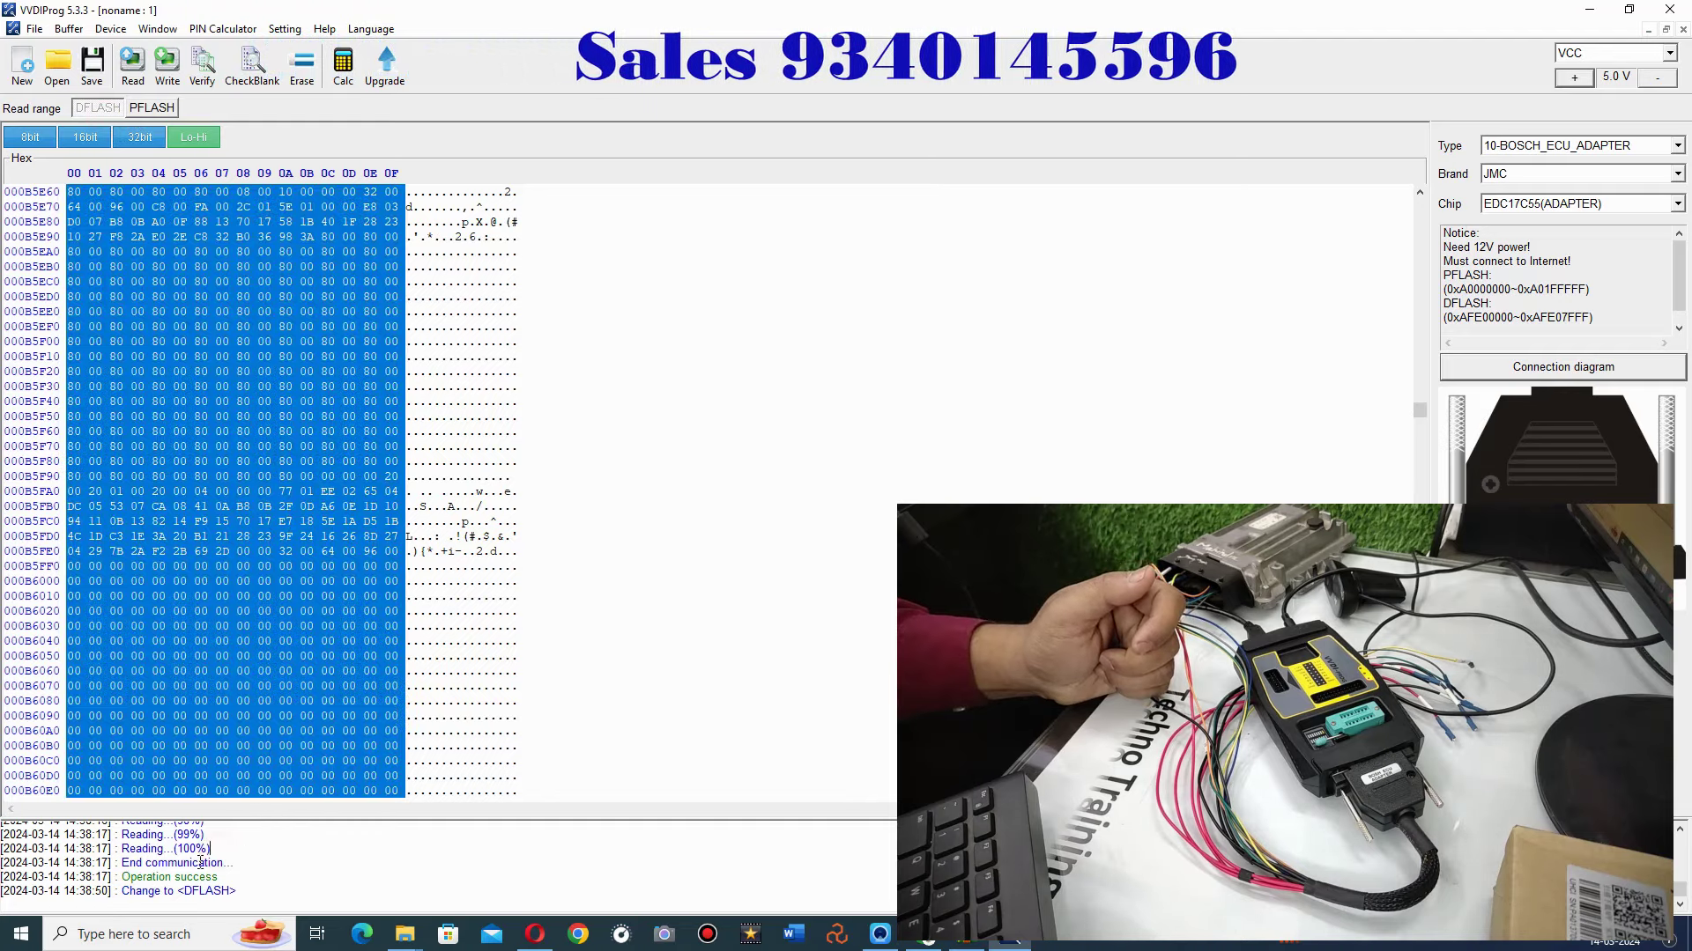
{"action": "scroll", "coordinate": [201, 864], "scroll_direction": "up", "scroll_amount": 5}
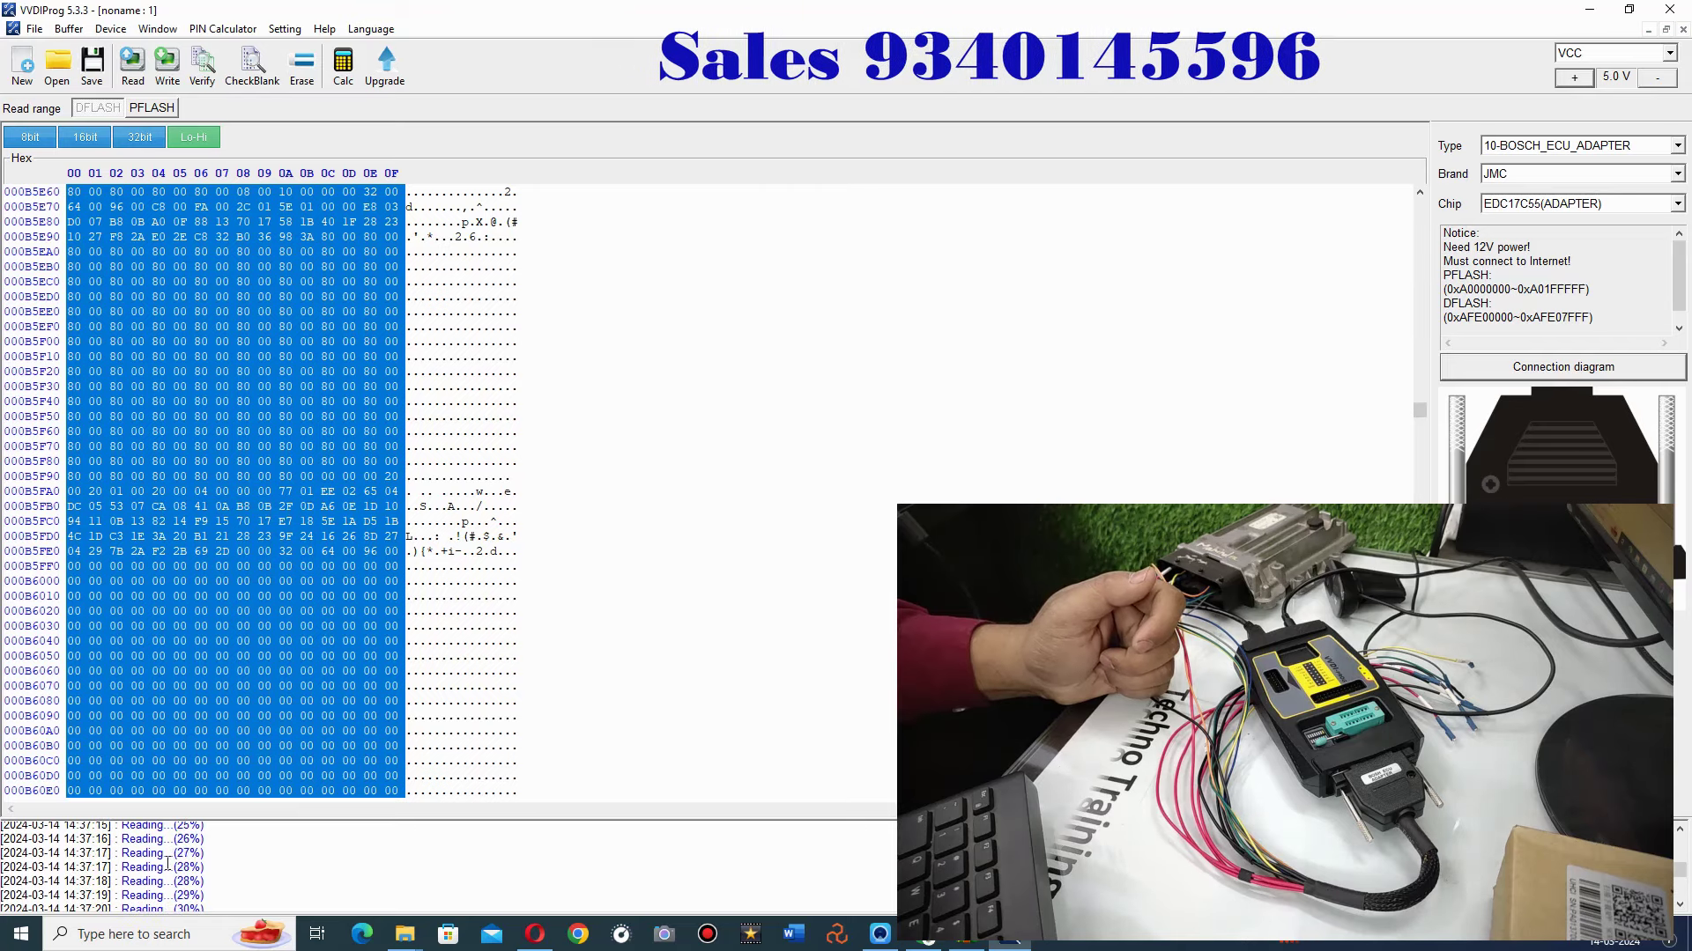
{"action": "scroll", "coordinate": [167, 866], "scroll_direction": "up", "scroll_amount": 4}
{"action": "left_click_drag", "start_coordinate": [57, 862], "coordinate": [85, 862]}
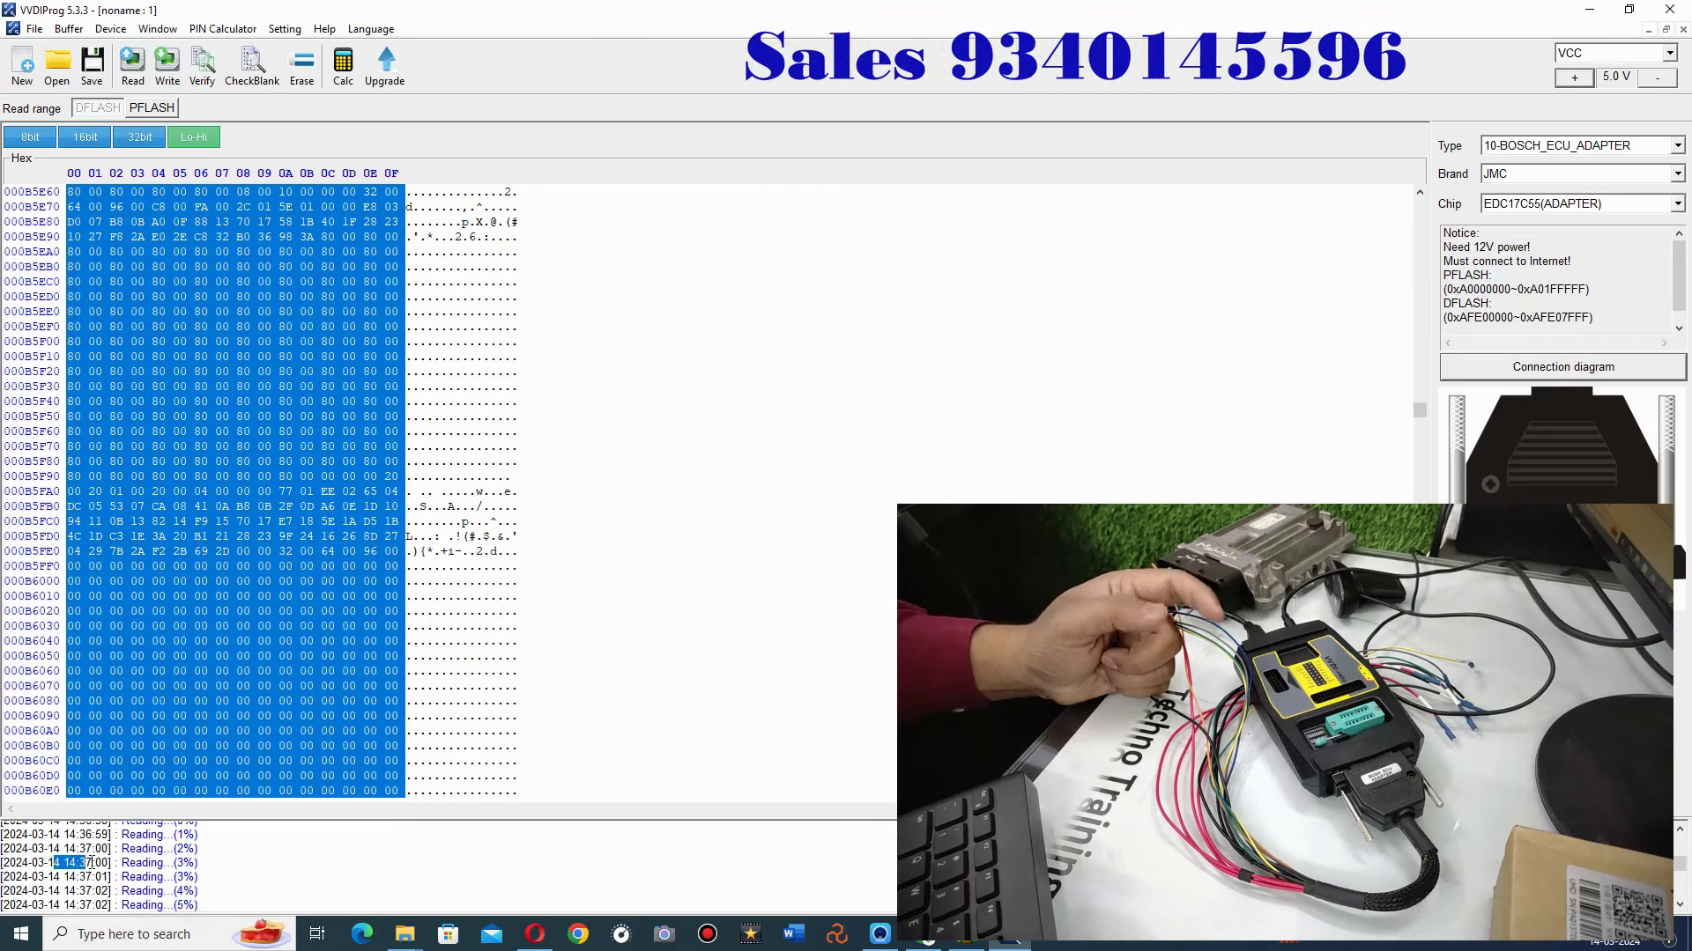
{"action": "scroll", "coordinate": [120, 865], "scroll_direction": "up", "scroll_amount": 1}
{"action": "scroll", "coordinate": [104, 863], "scroll_direction": "up", "scroll_amount": 15}
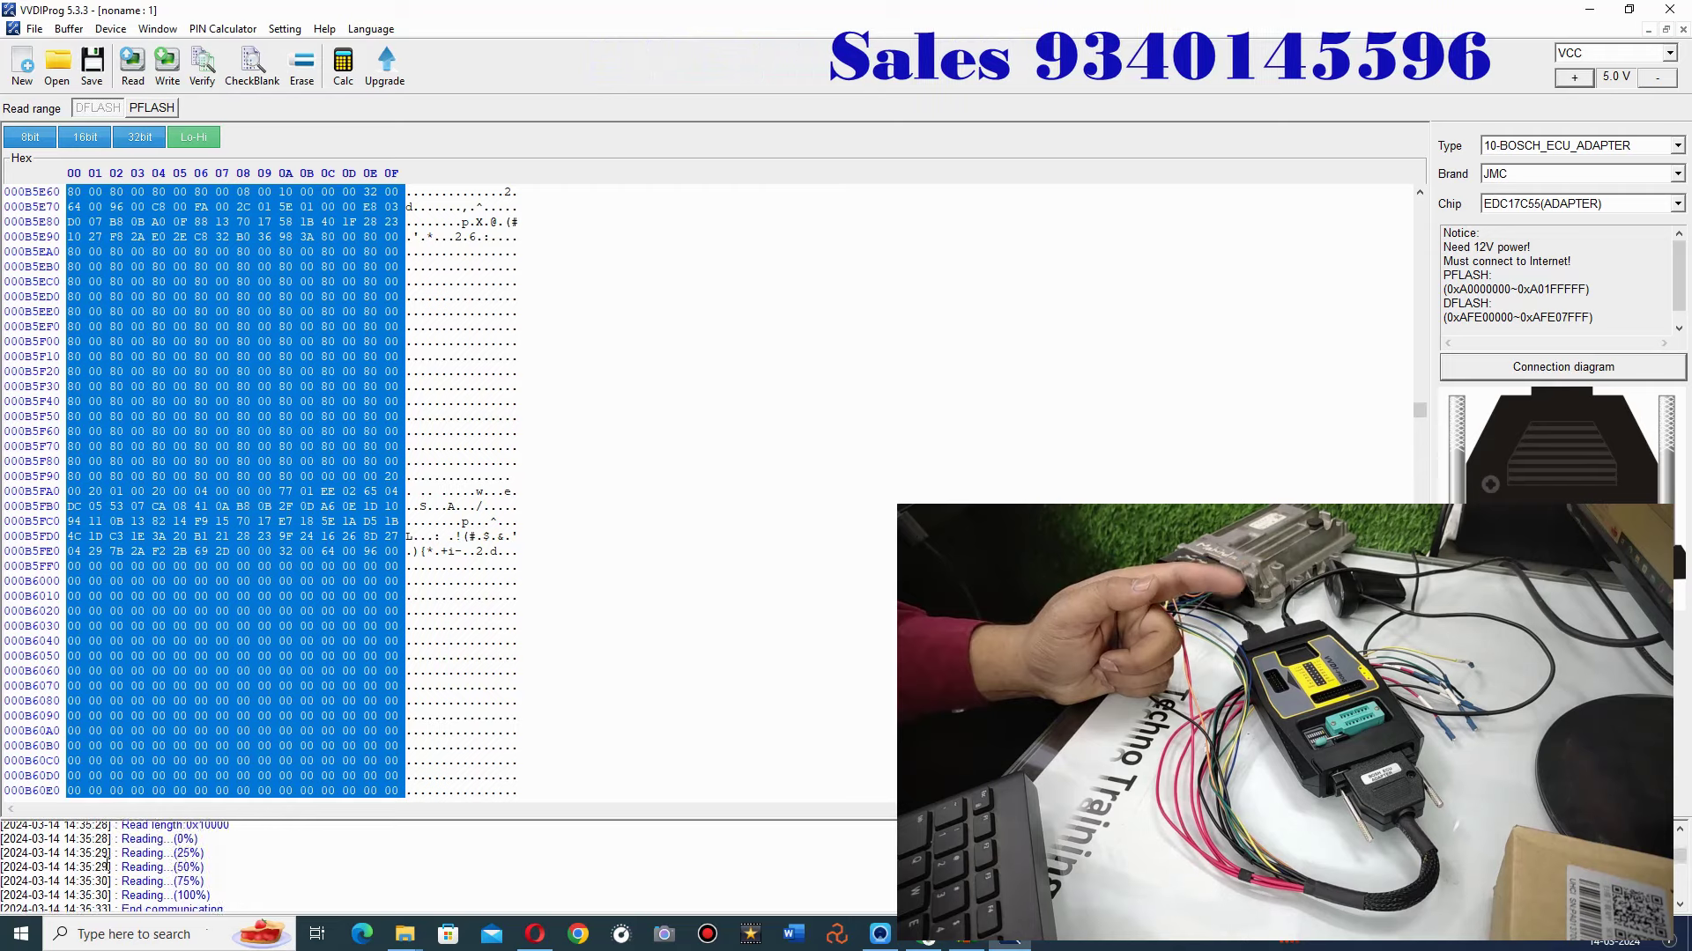
{"action": "scroll", "coordinate": [99, 852], "scroll_direction": "down", "scroll_amount": 3}
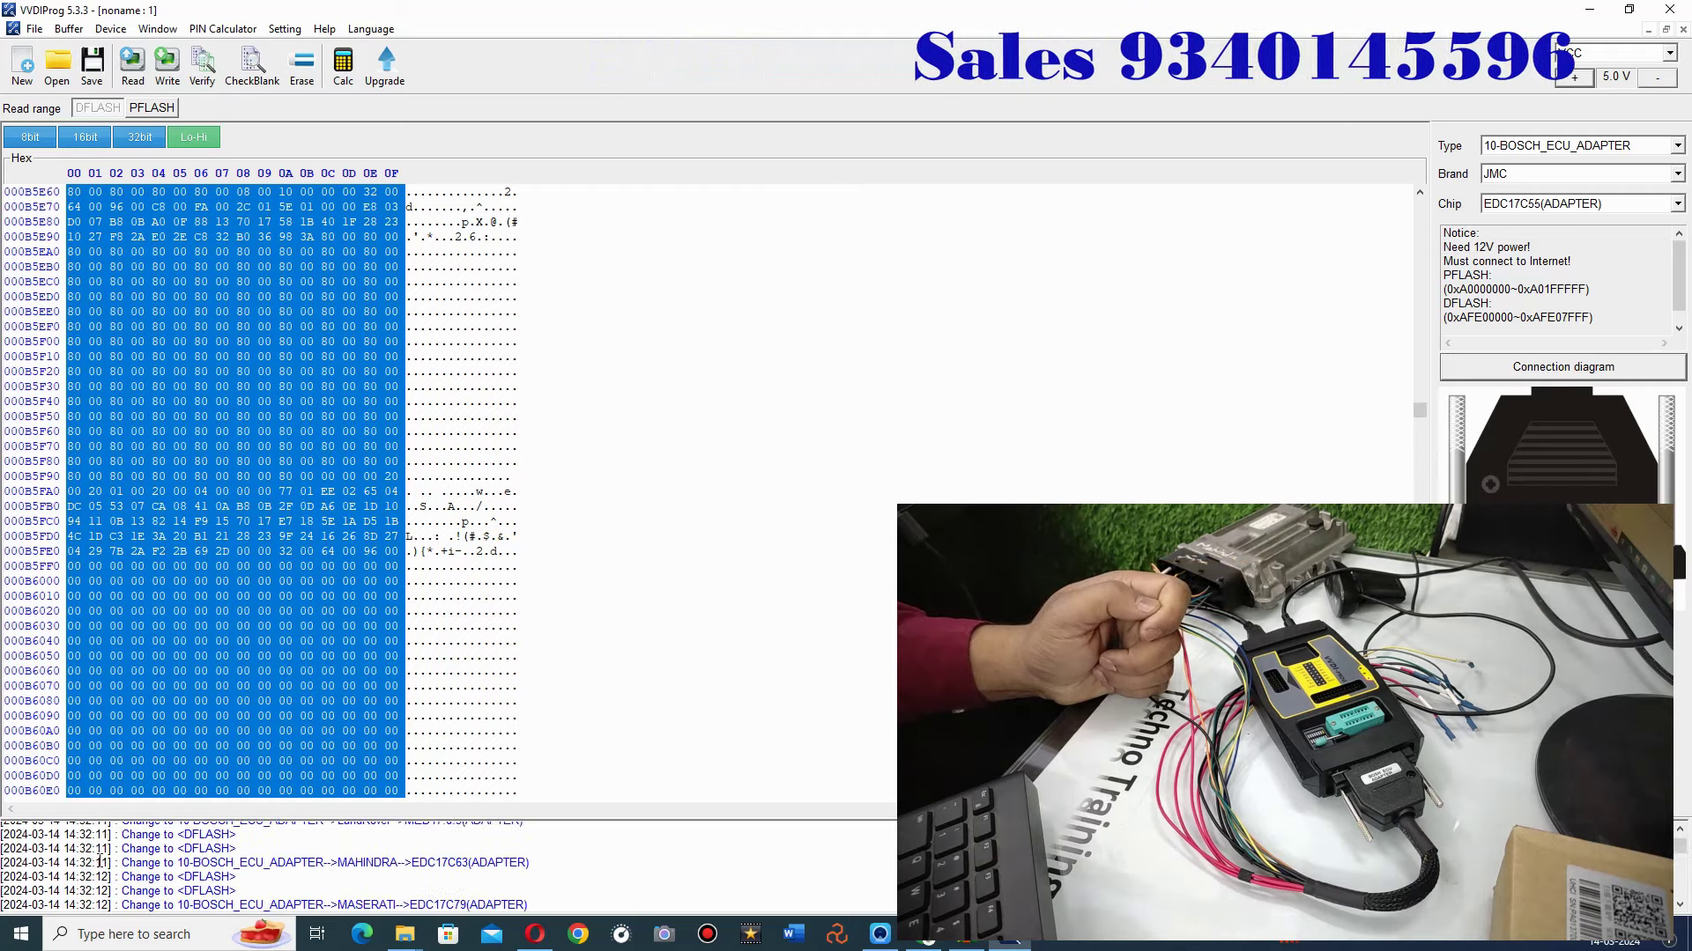
{"action": "scroll", "coordinate": [100, 861], "scroll_direction": "down", "scroll_amount": 5}
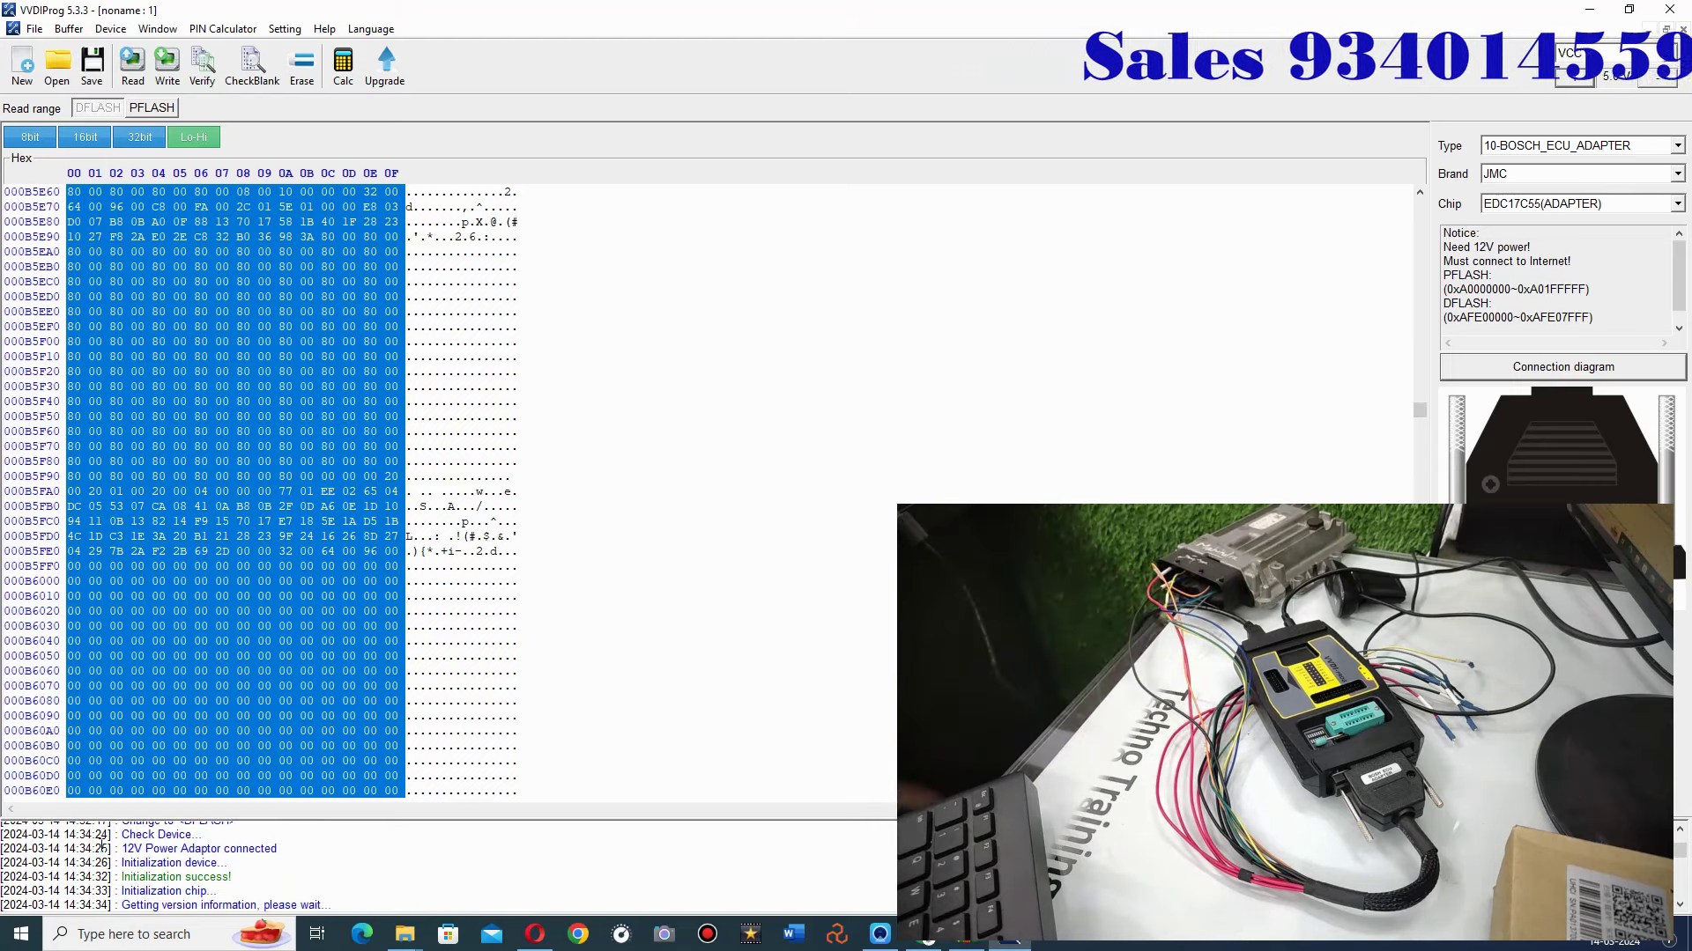
{"action": "left_click", "coordinate": [76, 267]}
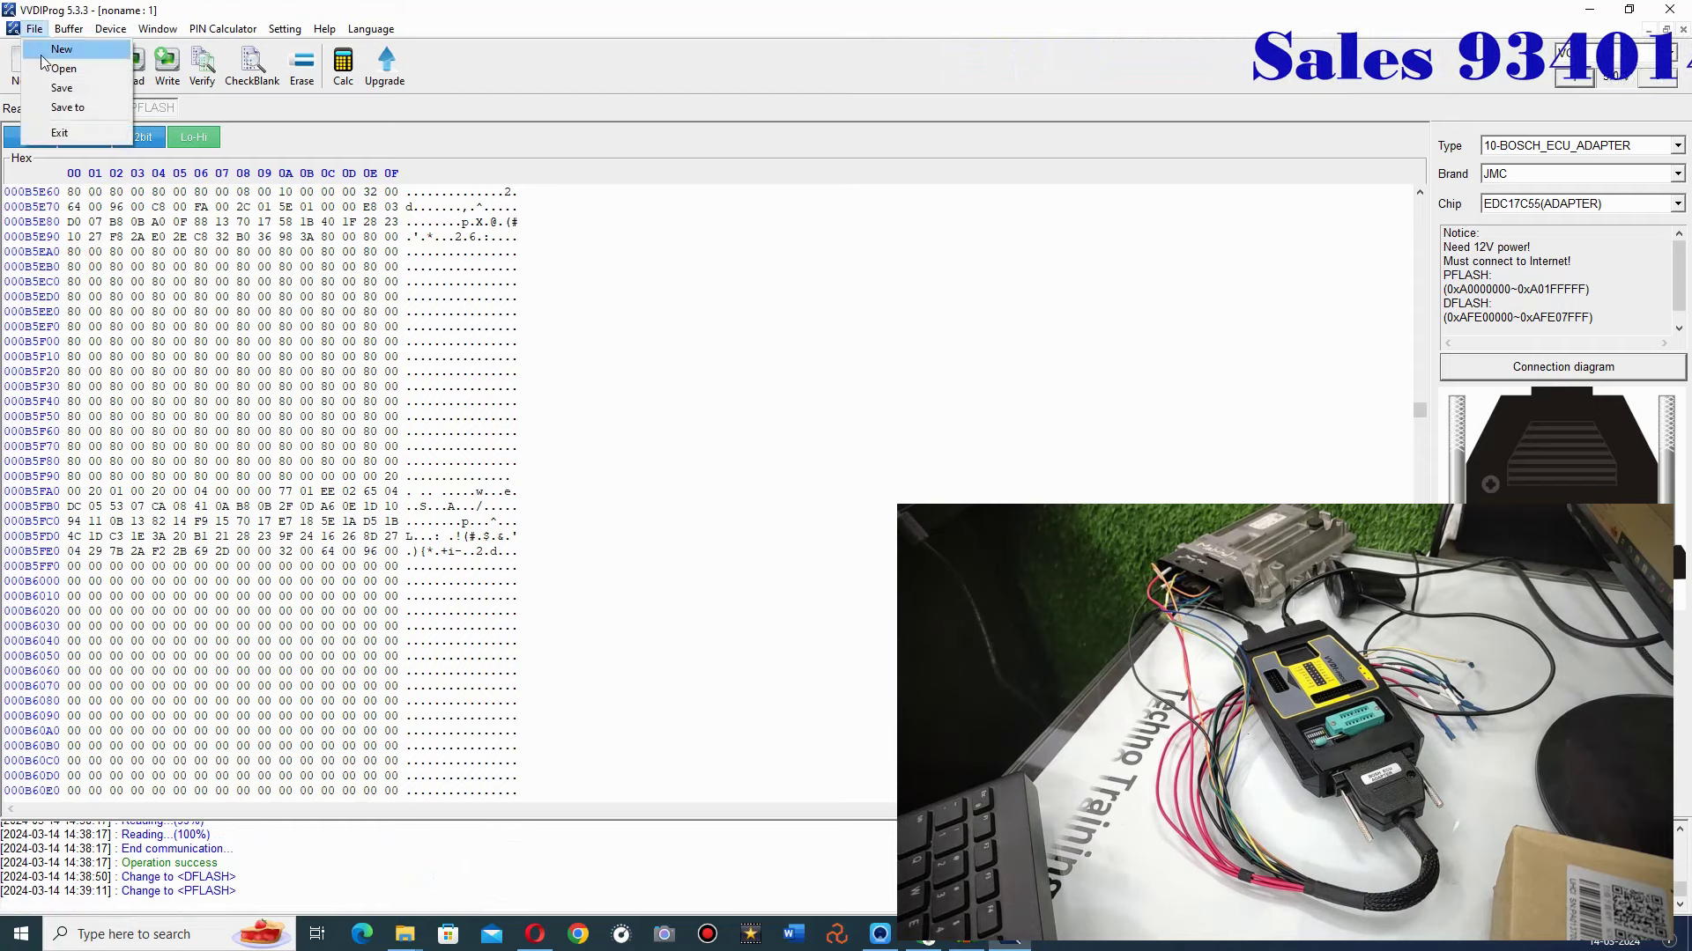
Step: Save the buffer via Save to into the 17c55 folder, keeping the default name save20240314_143914_615.bin
{"action": "left_click", "coordinate": [70, 94]}
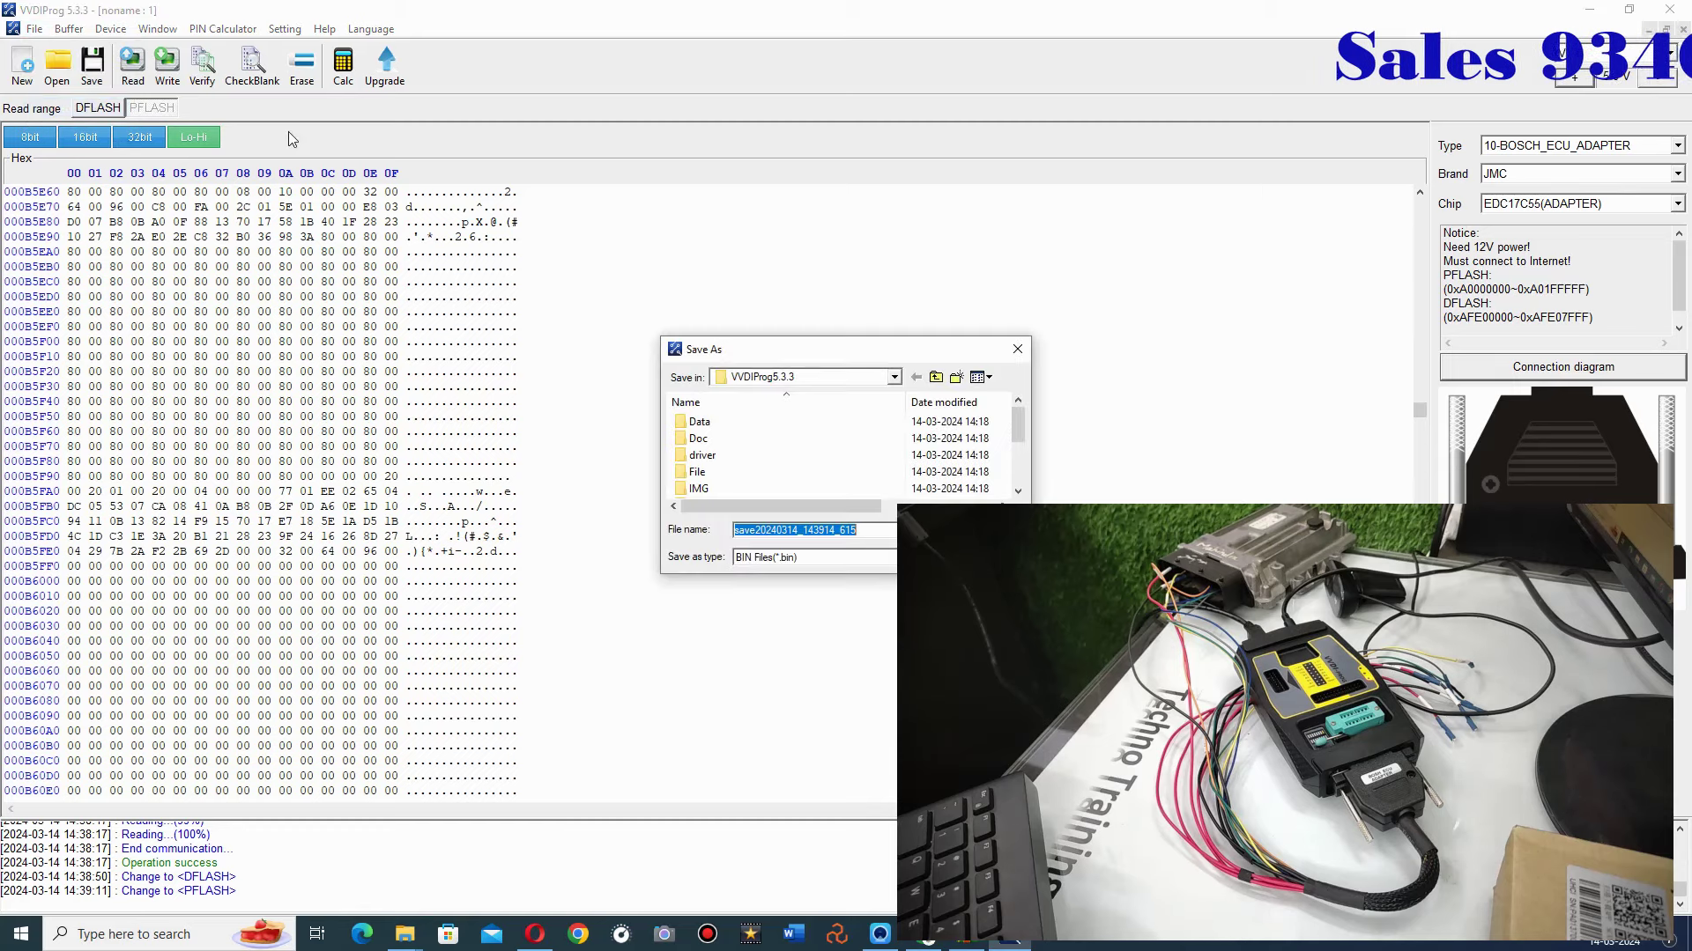
{"action": "left_click_drag", "start_coordinate": [761, 360], "coordinate": [495, 267]}
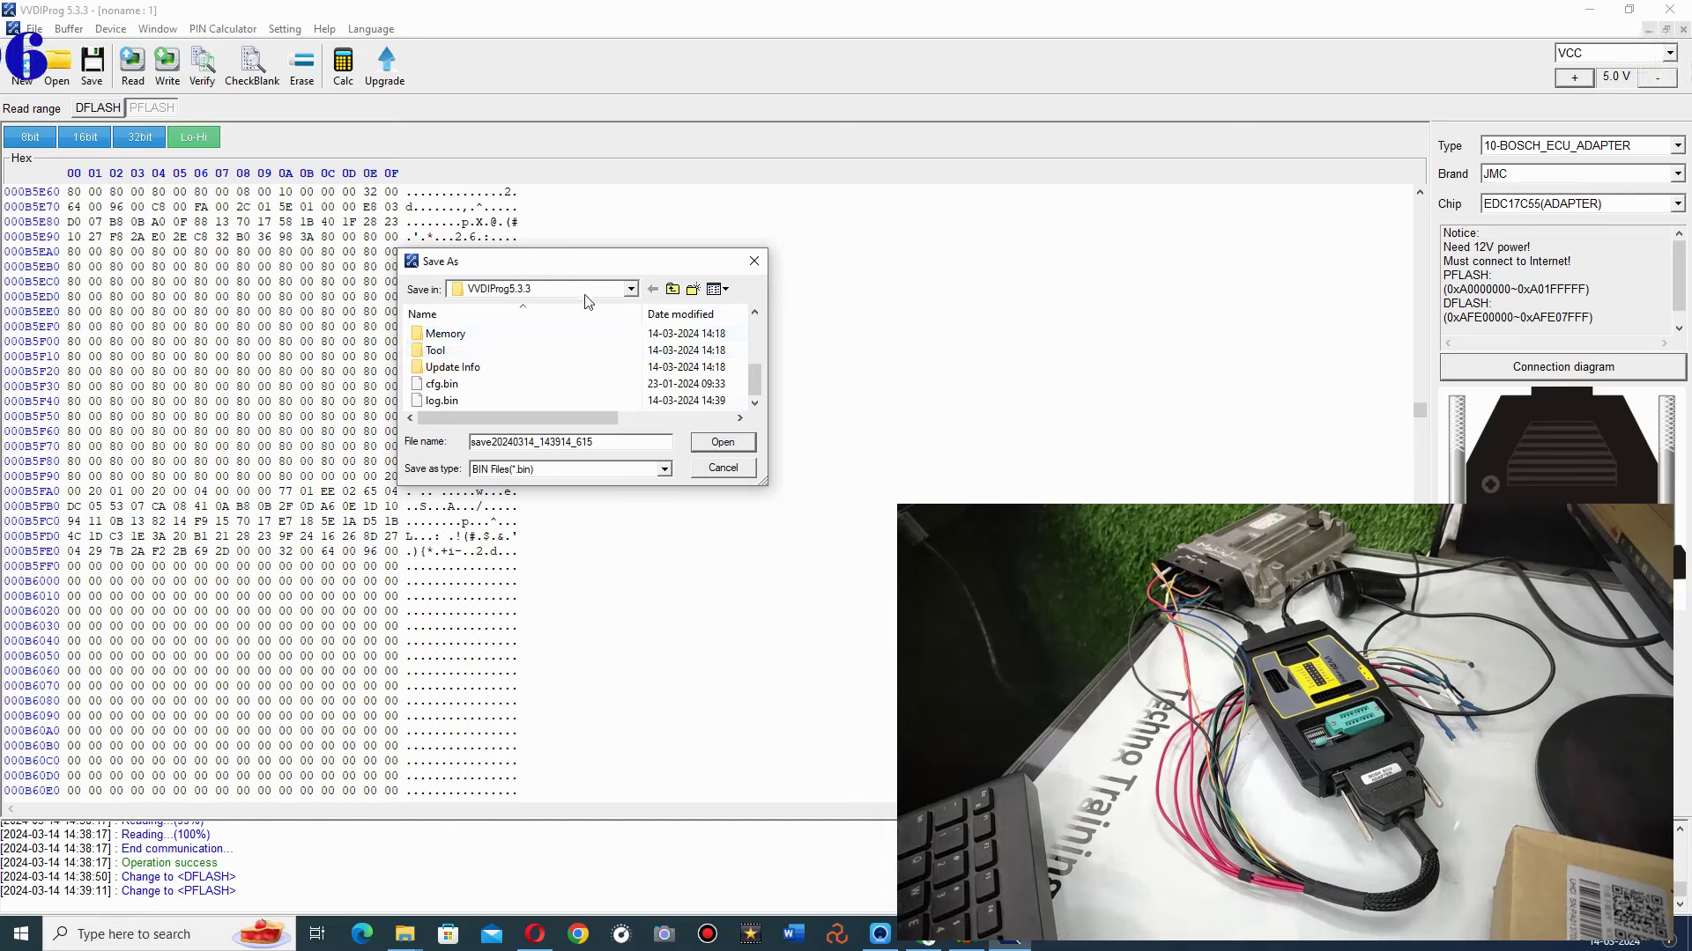
{"action": "left_click", "coordinate": [547, 352]}
{"action": "key", "text": "Home"}
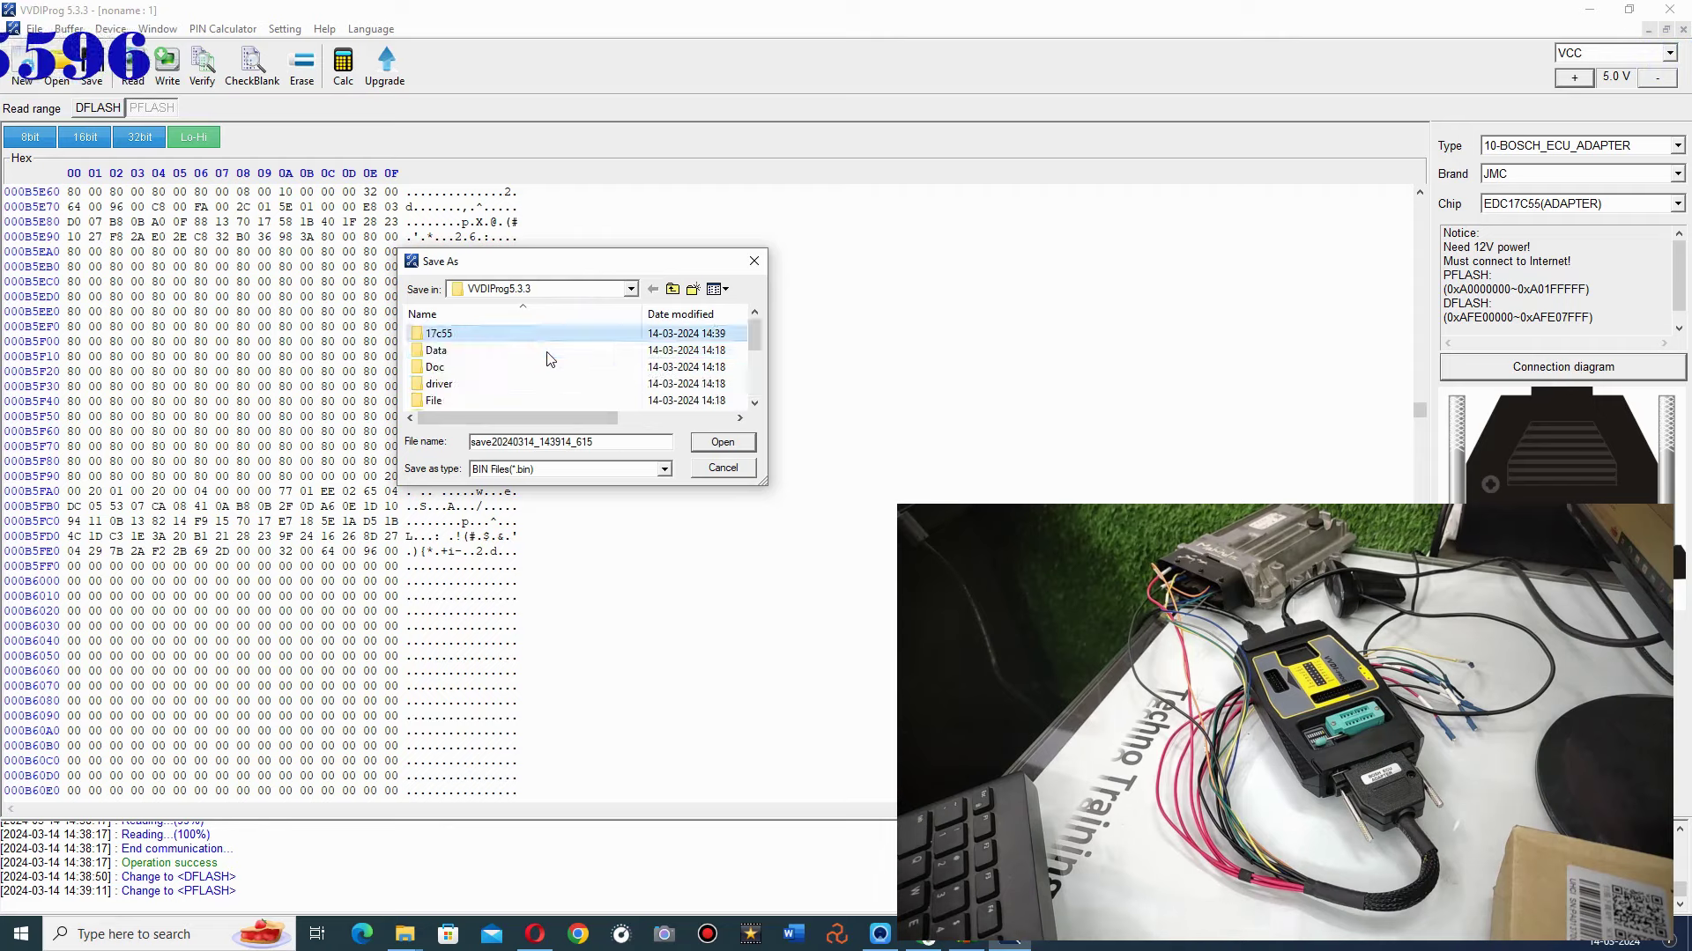
{"action": "double_click", "coordinate": [535, 338]}
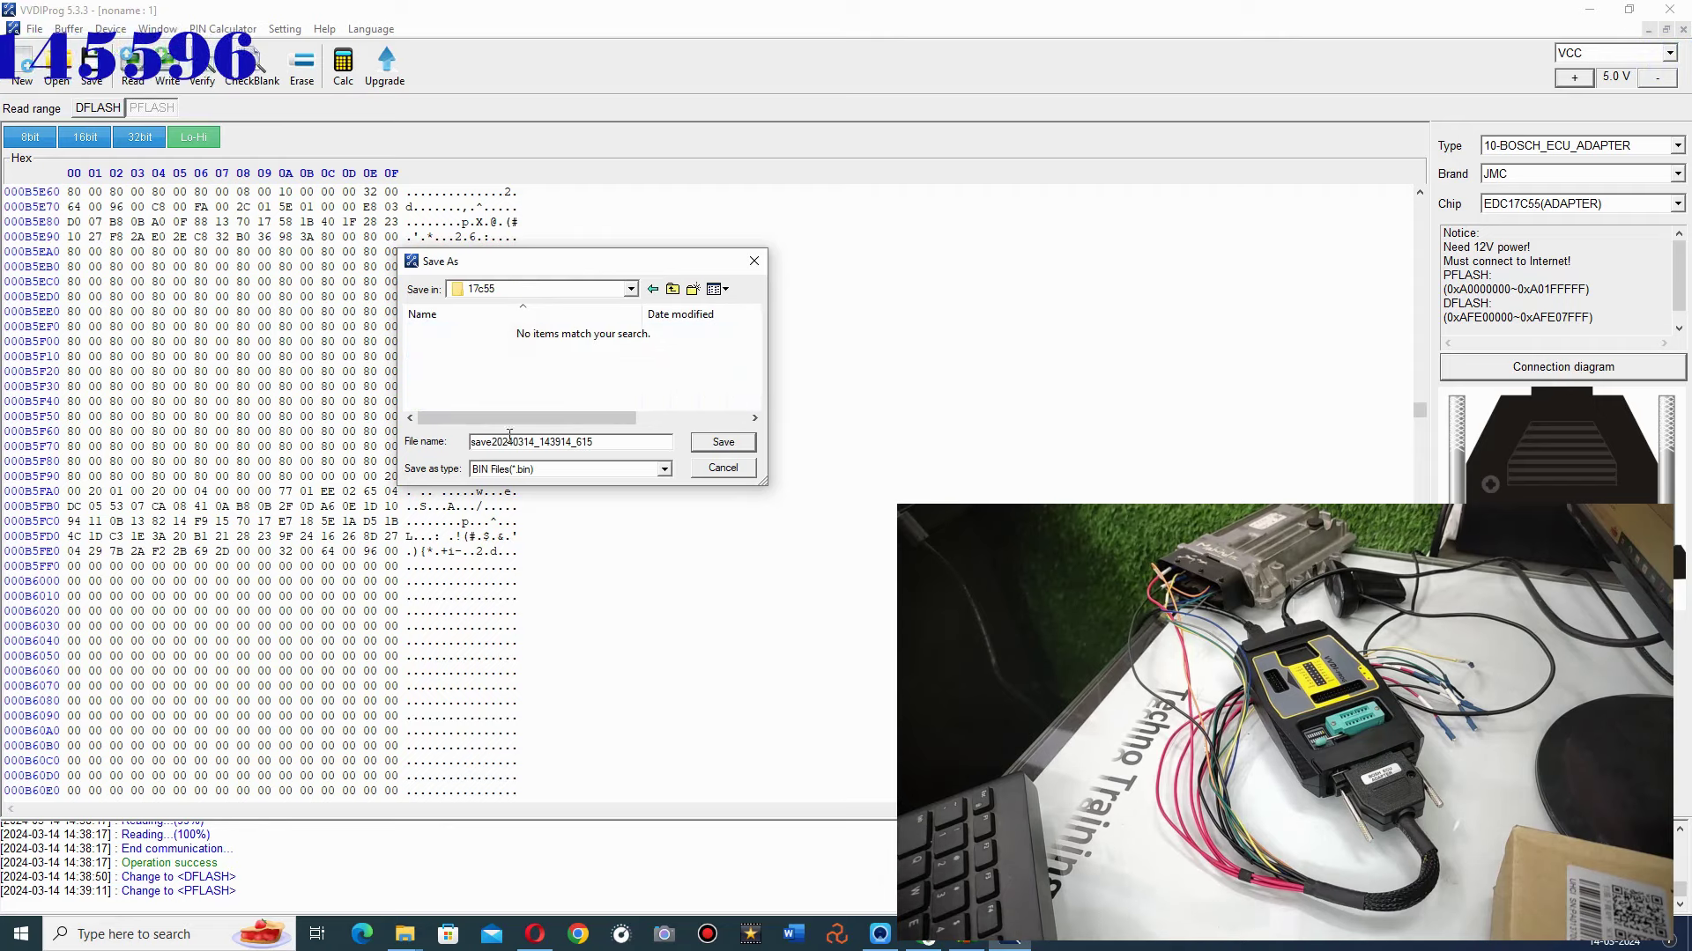
{"action": "left_click_drag", "start_coordinate": [502, 442], "coordinate": [577, 442]}
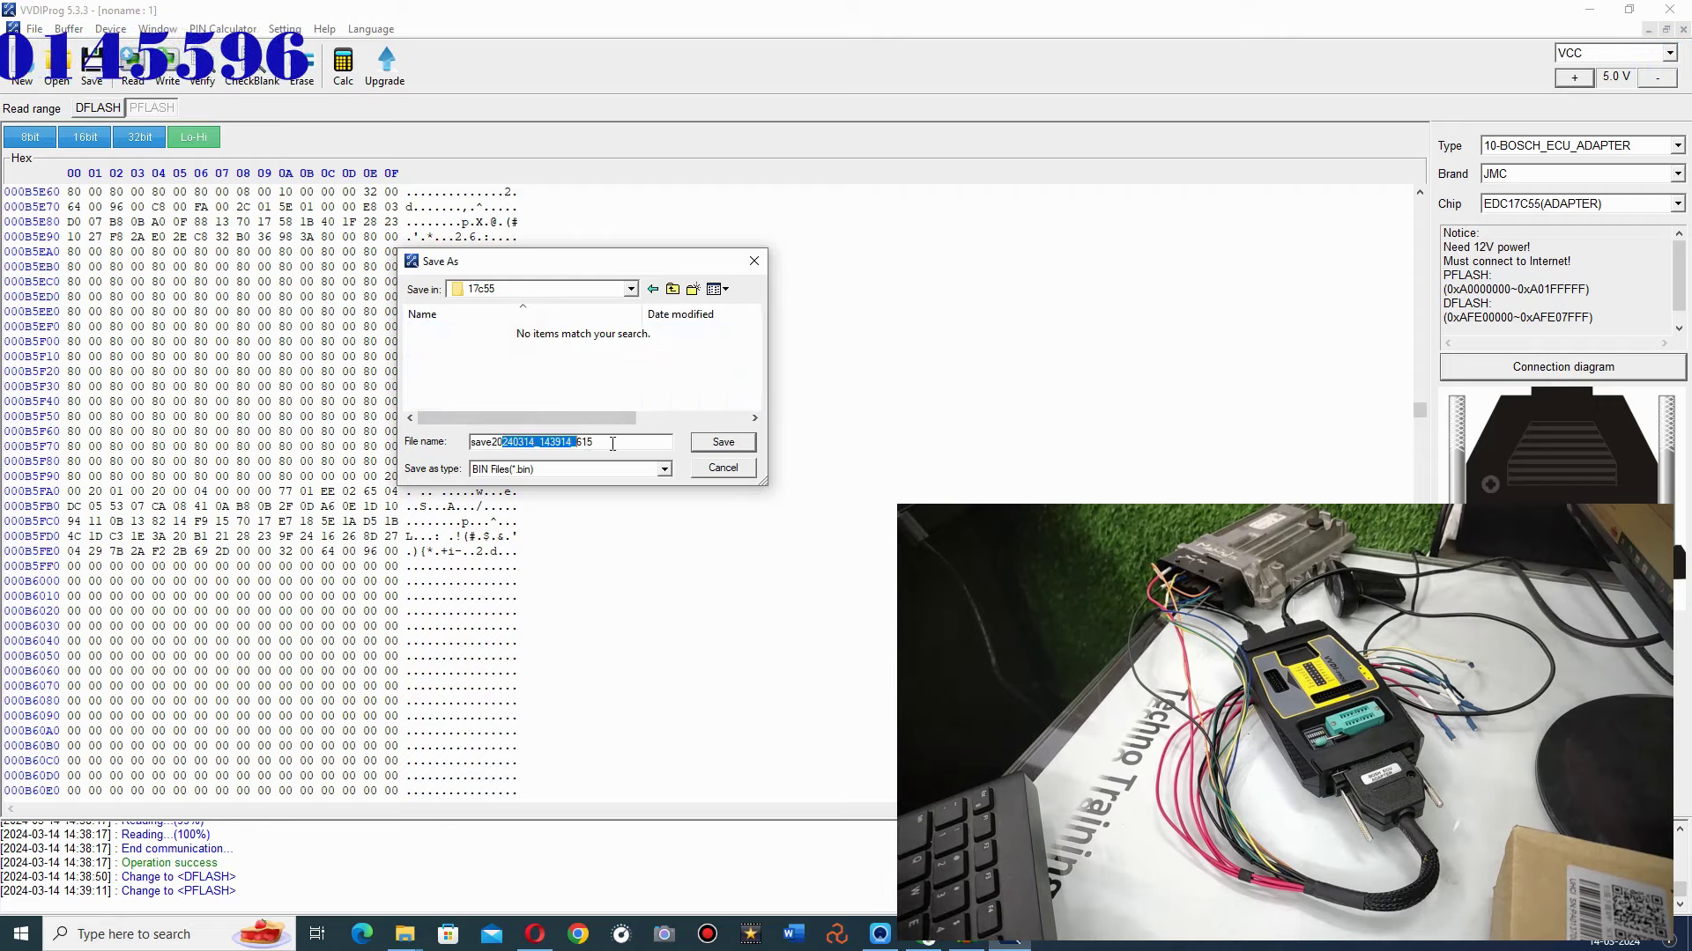
{"action": "left_click", "coordinate": [720, 444]}
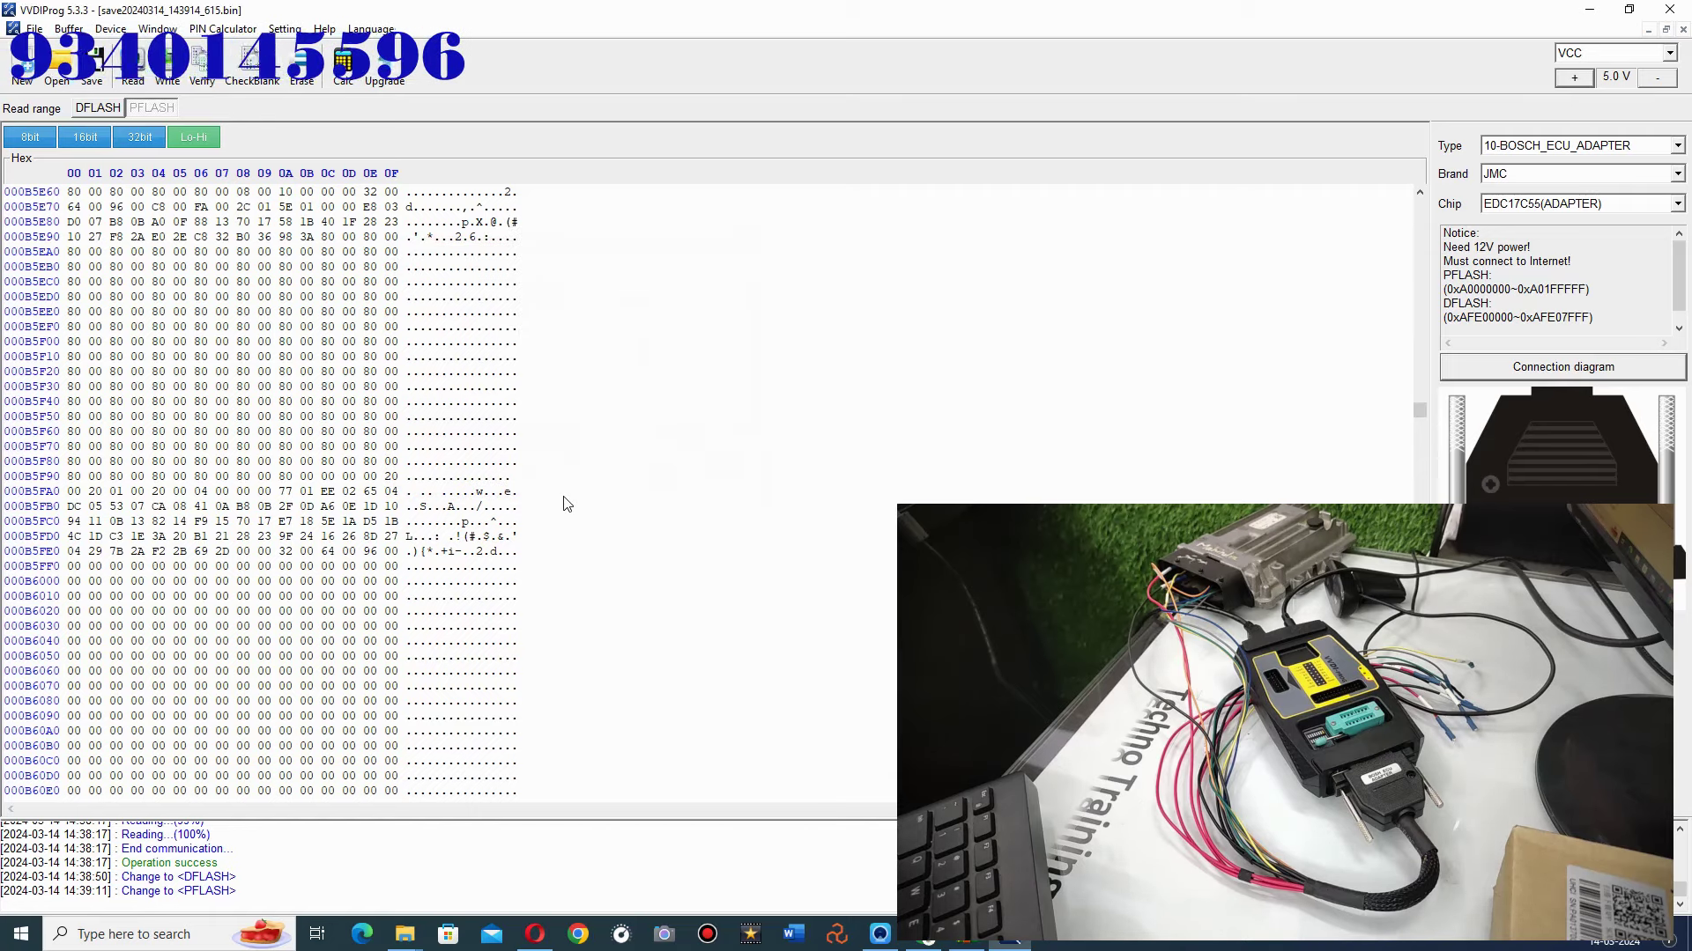
{"action": "left_click", "coordinate": [1523, 174]}
{"action": "left_click", "coordinate": [1524, 179]}
{"action": "left_click", "coordinate": [1524, 175]}
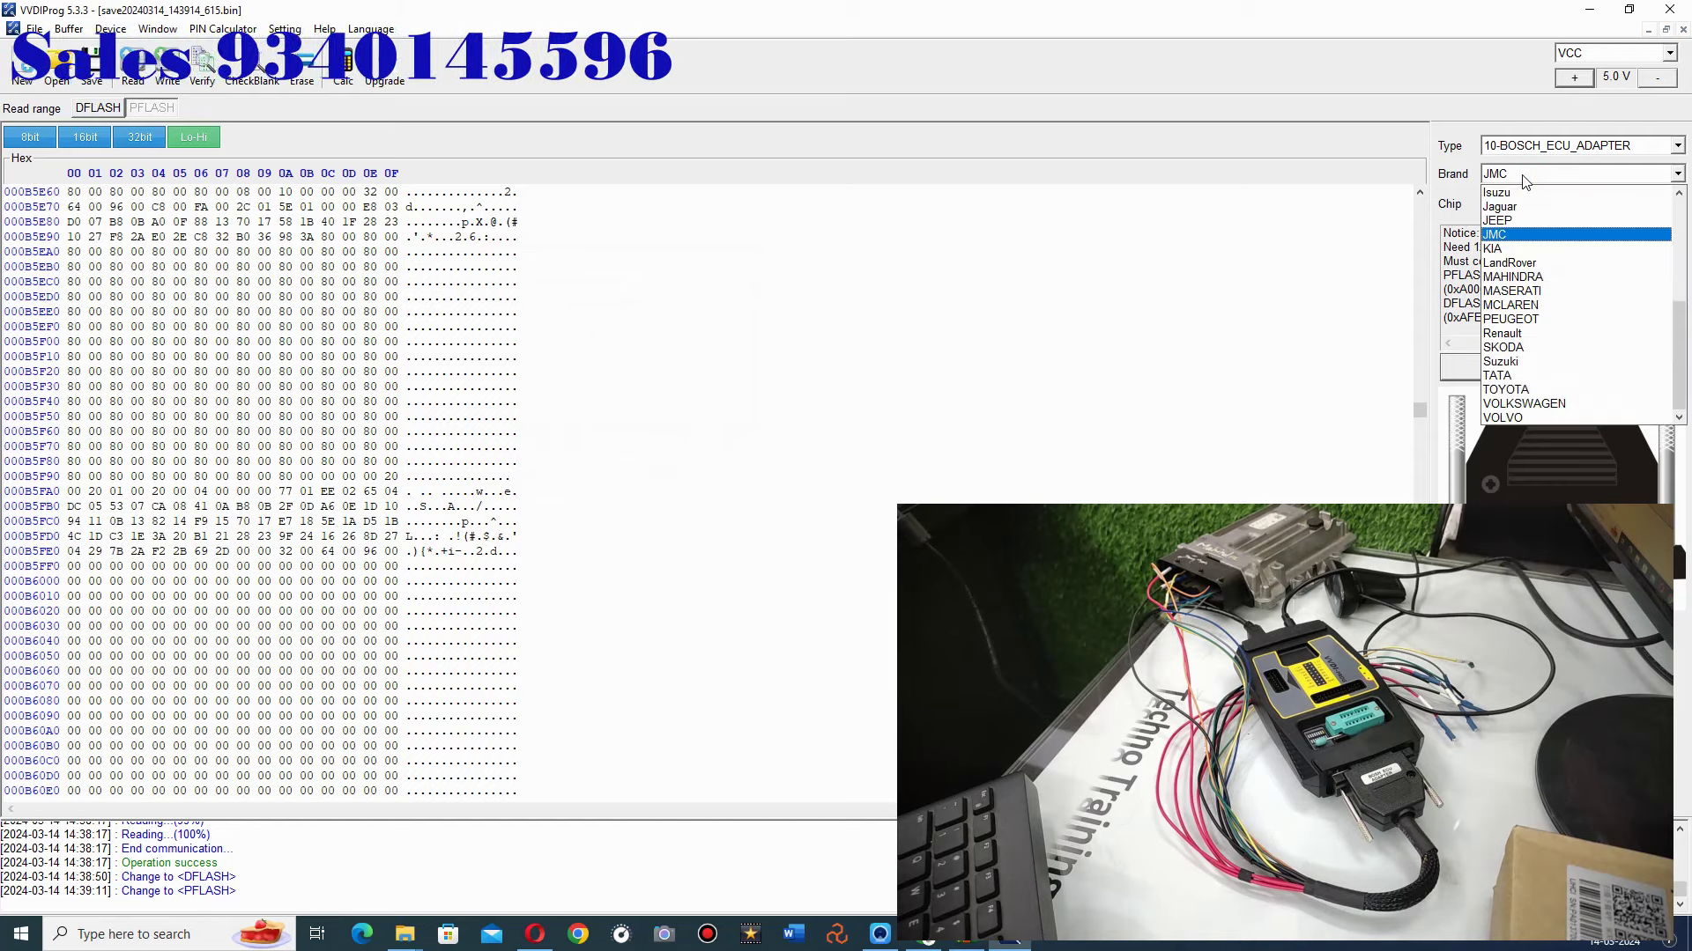
{"action": "left_click", "coordinate": [1522, 176]}
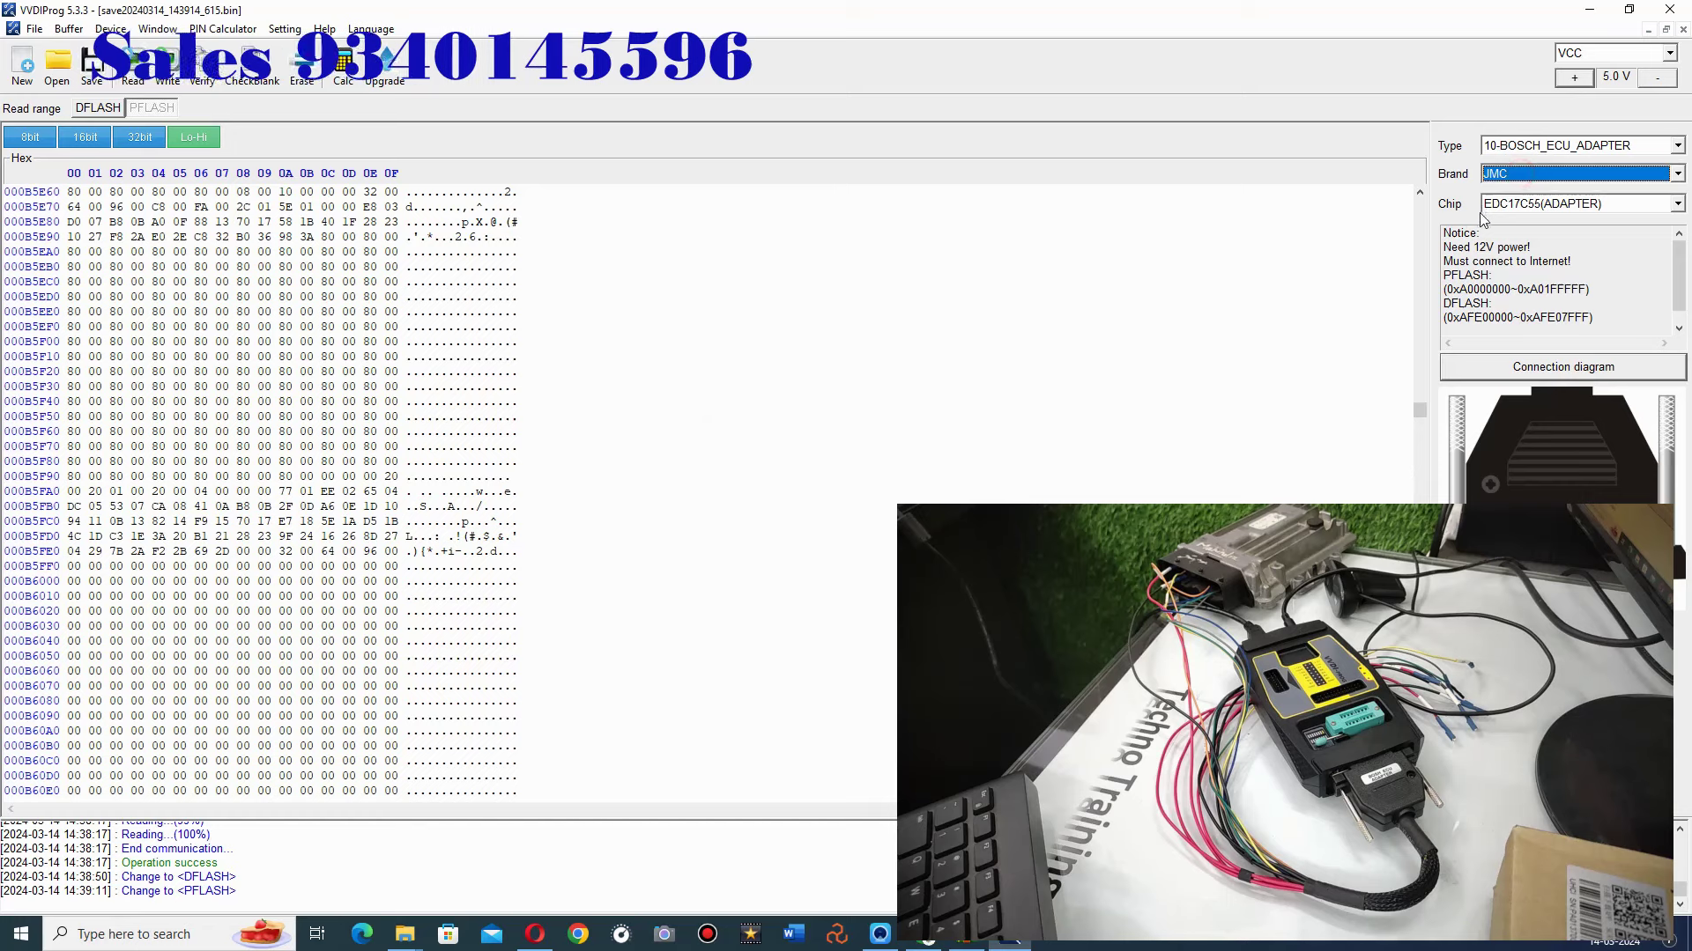
{"action": "left_click", "coordinate": [1534, 204]}
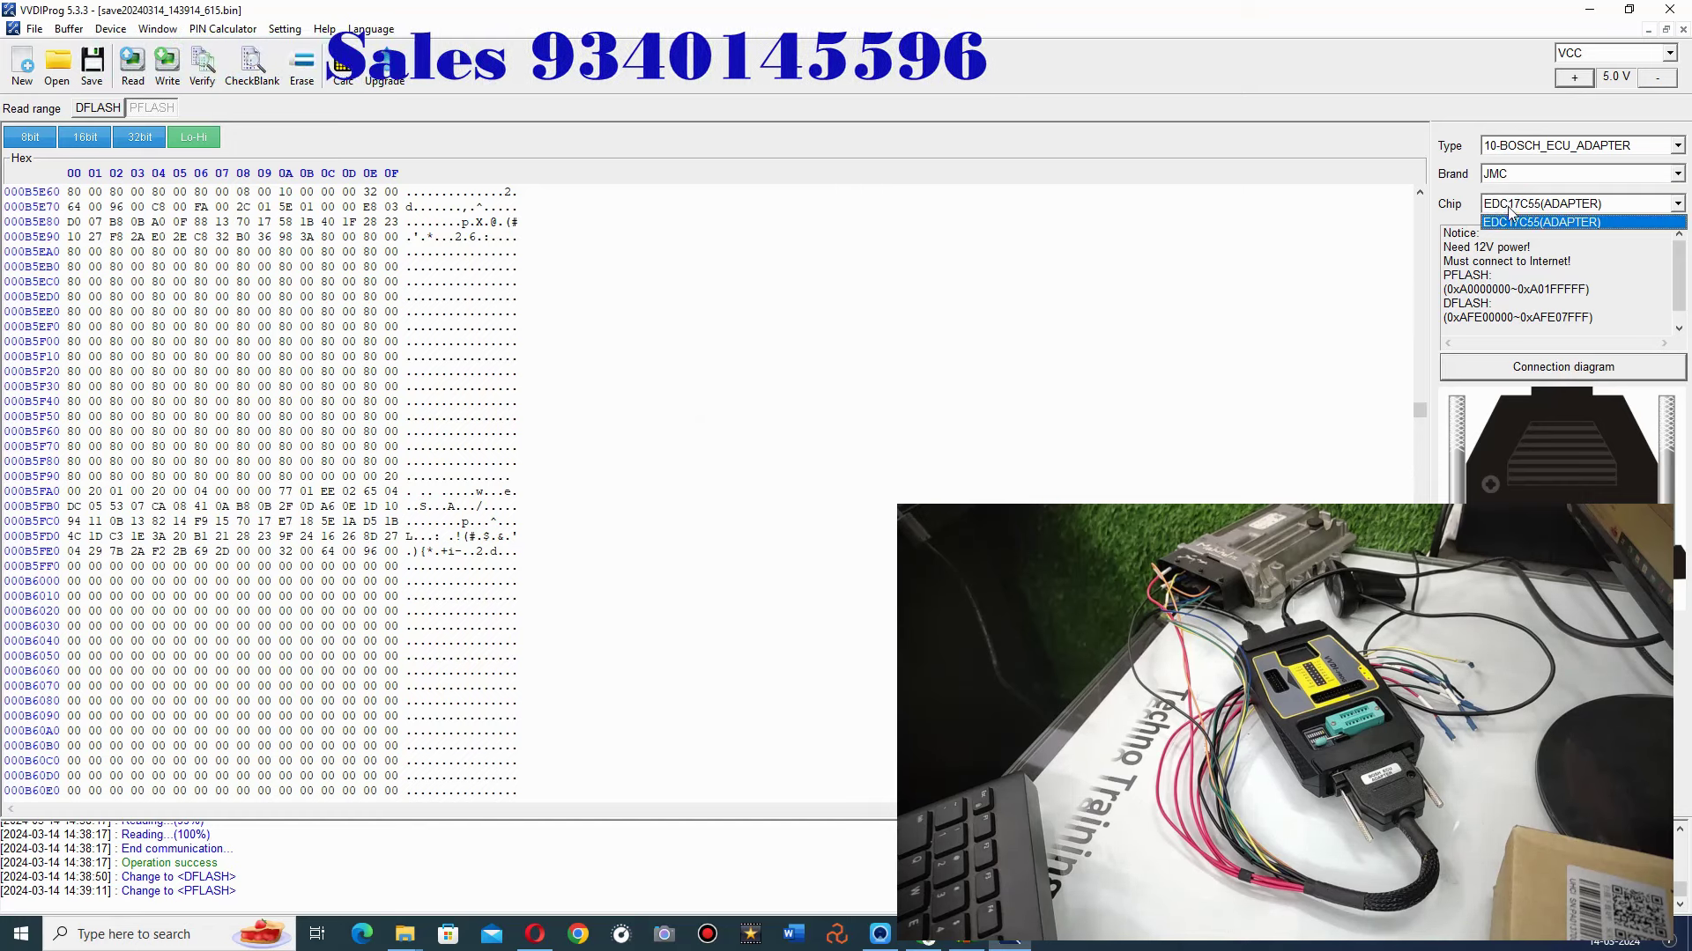
{"action": "left_click", "coordinate": [1542, 221]}
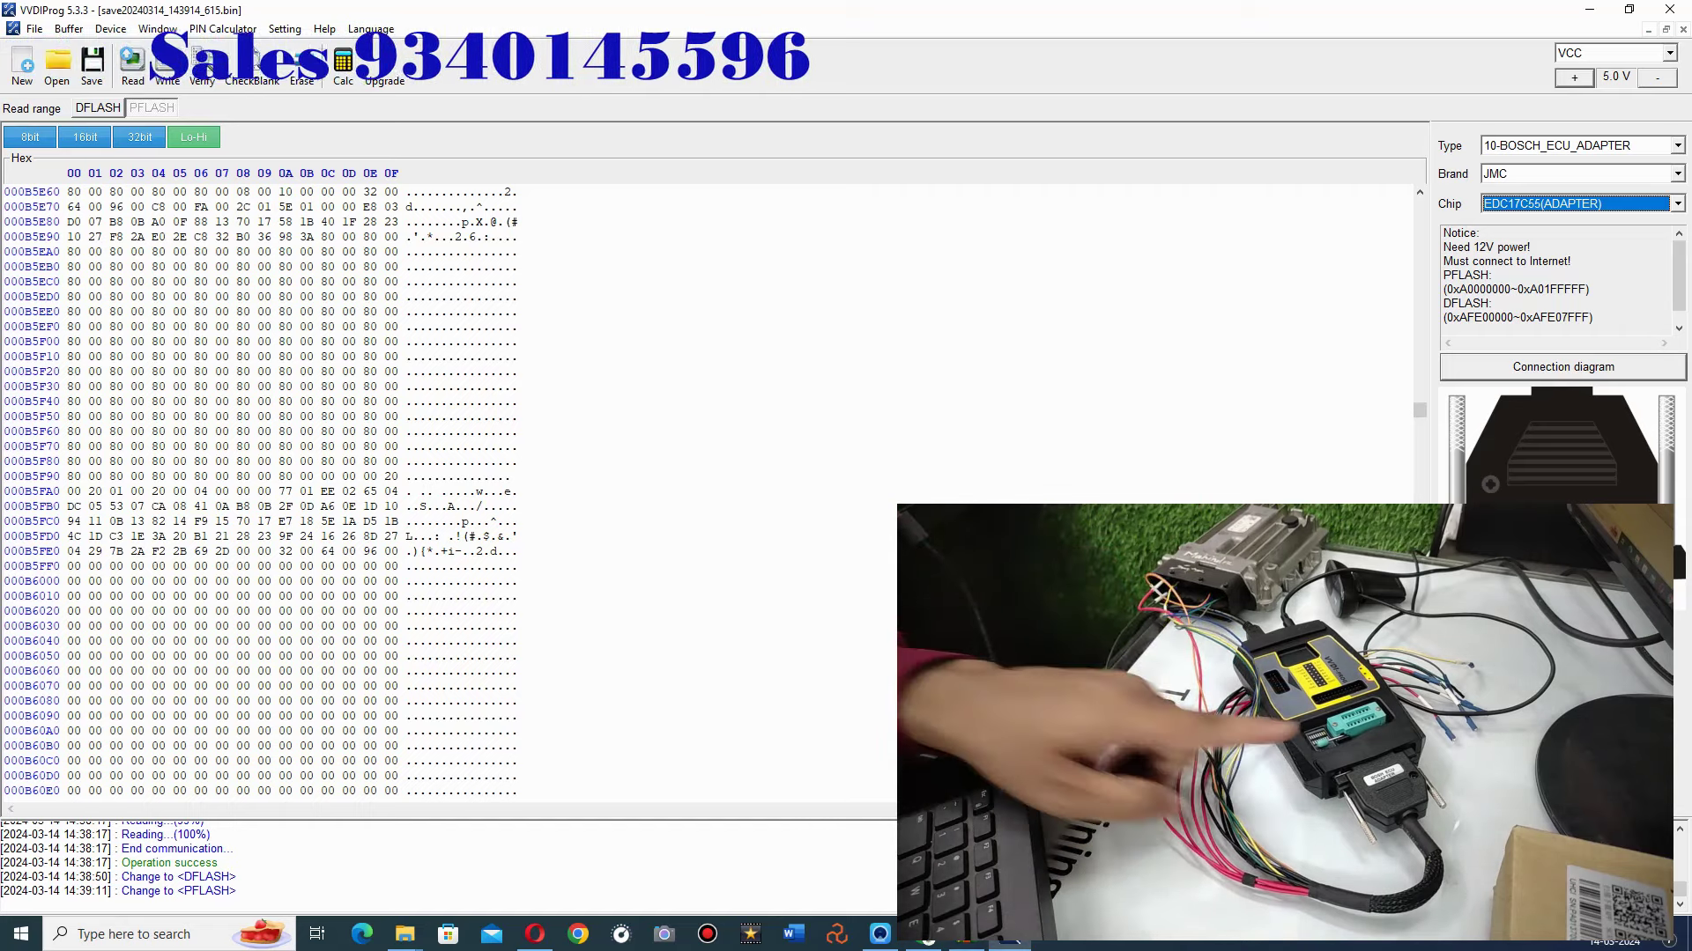
Step: Reselect 10-BOSCH_ECU_ADAPTER as the device type so the read range resets to DFLASH
{"action": "left_click", "coordinate": [1533, 148]}
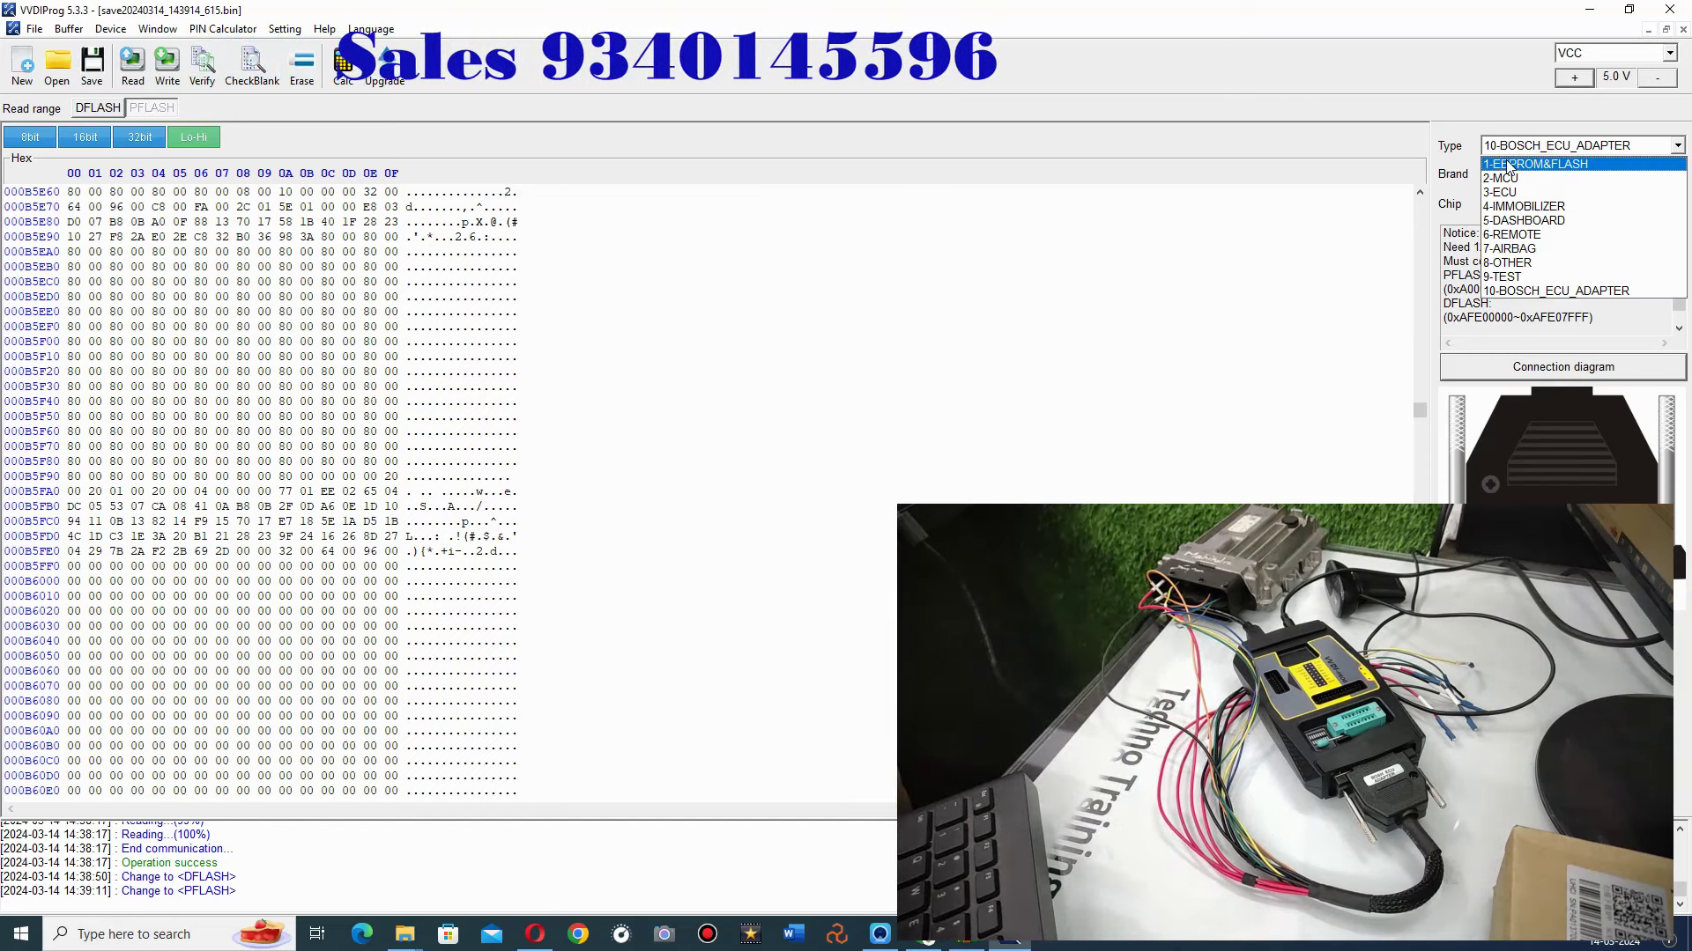
{"action": "left_click", "coordinate": [1508, 291]}
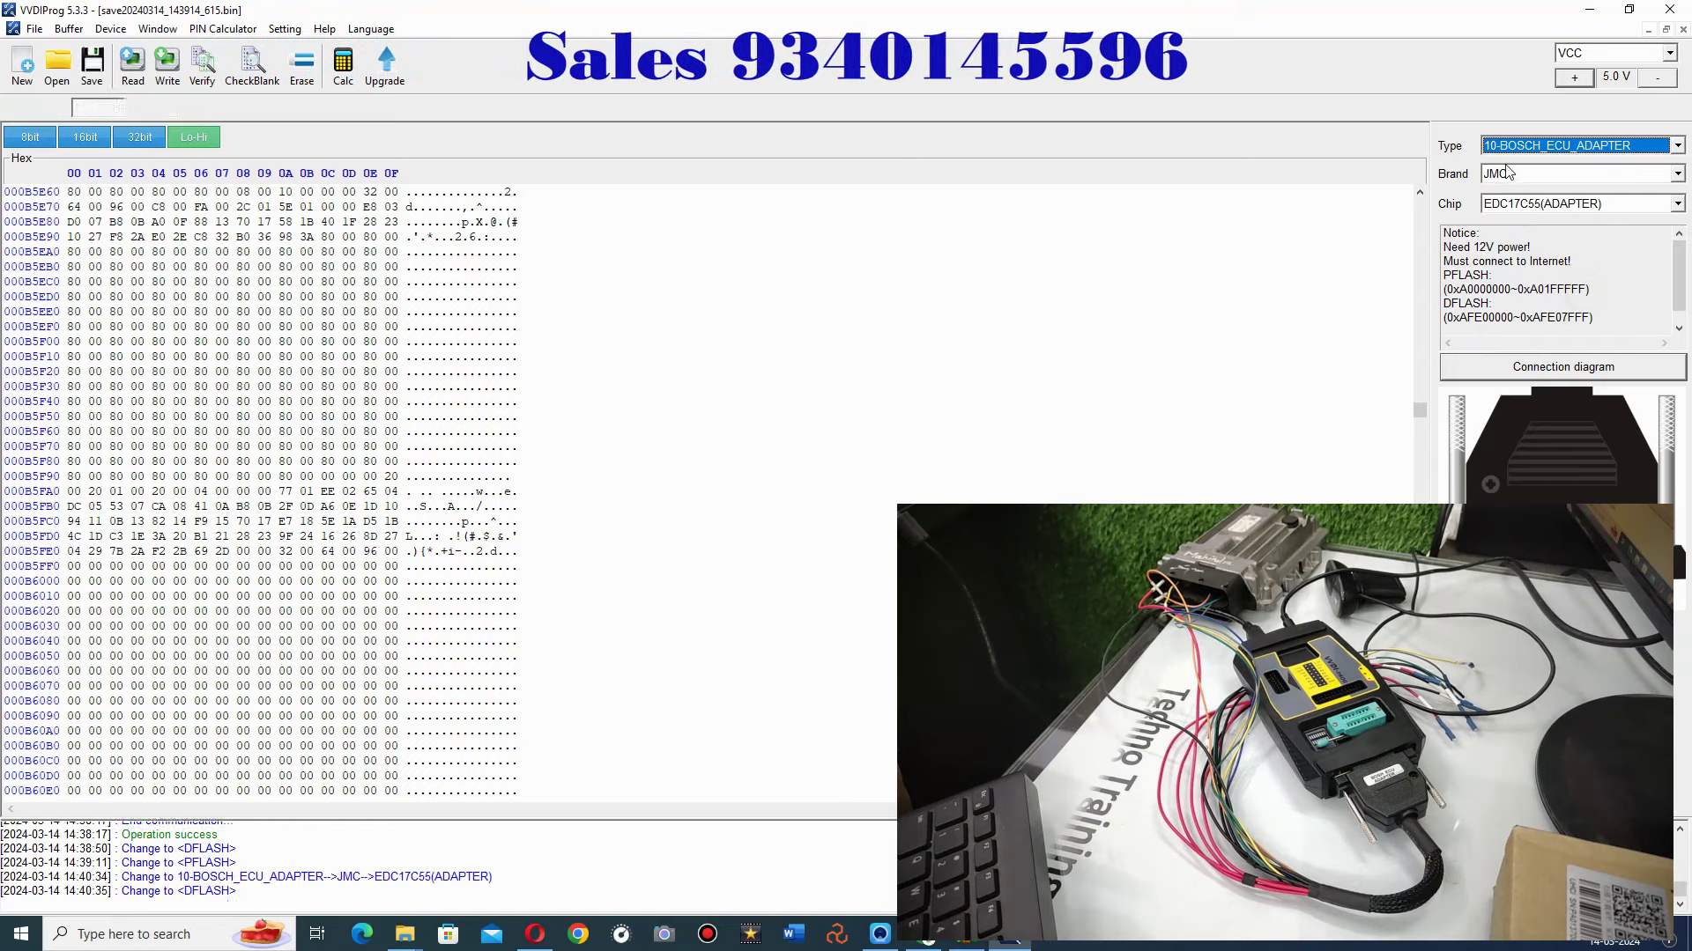